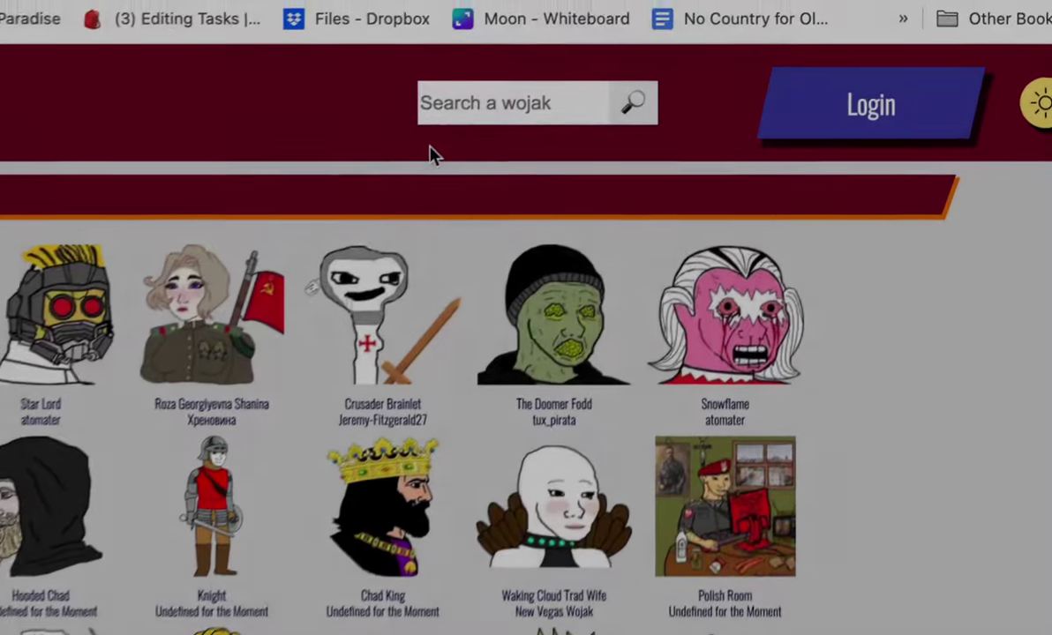
Search the wojak gallery for "ceo" and open the full image of the Bloomer CEO character.
left_click(431, 150)
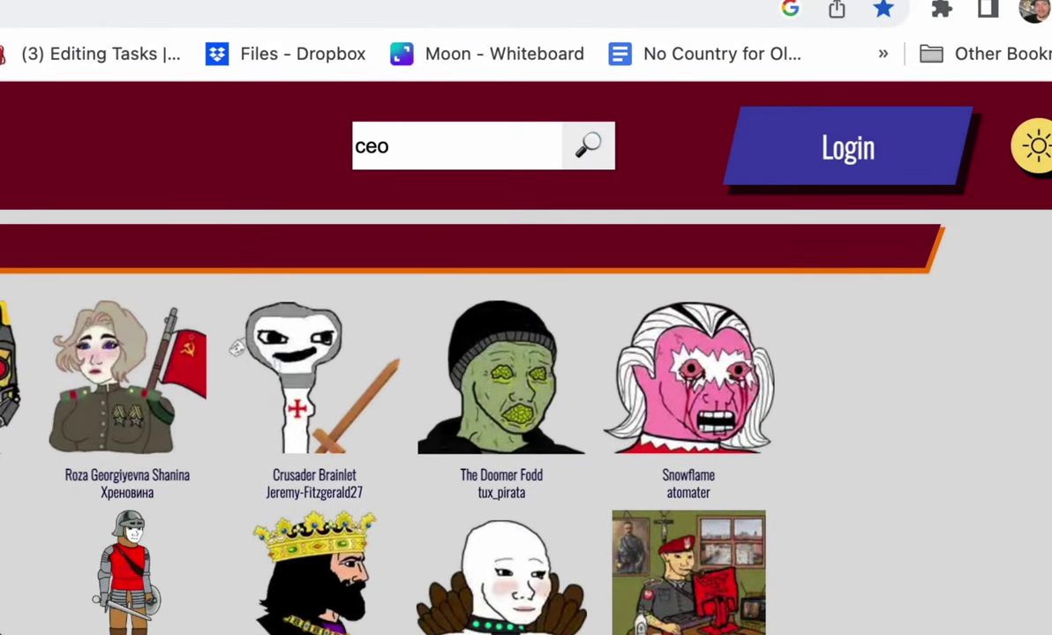
key("Return")
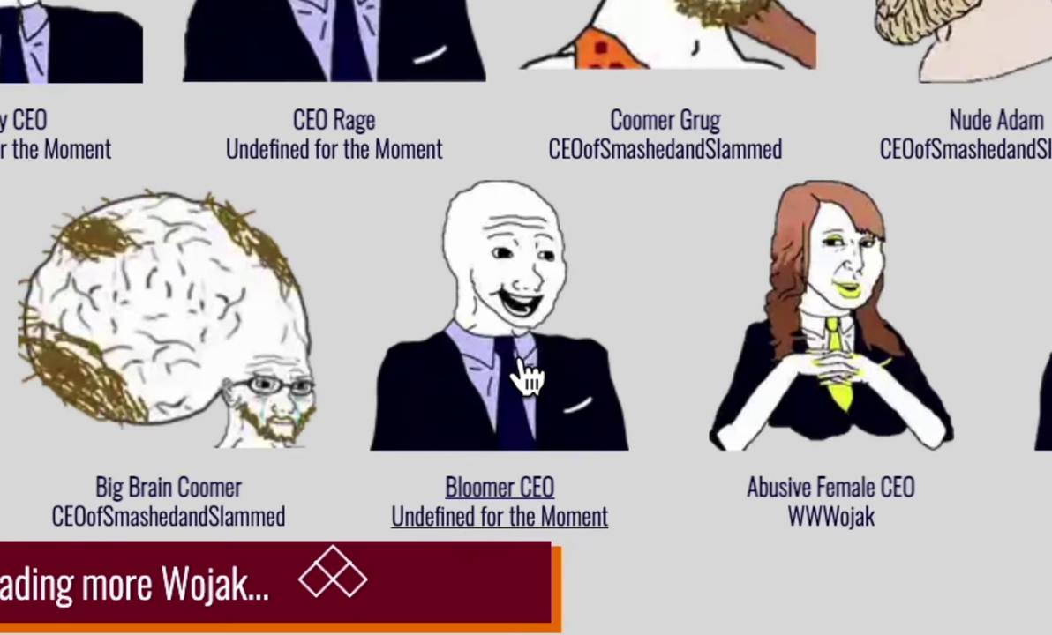
left_click(527, 375)
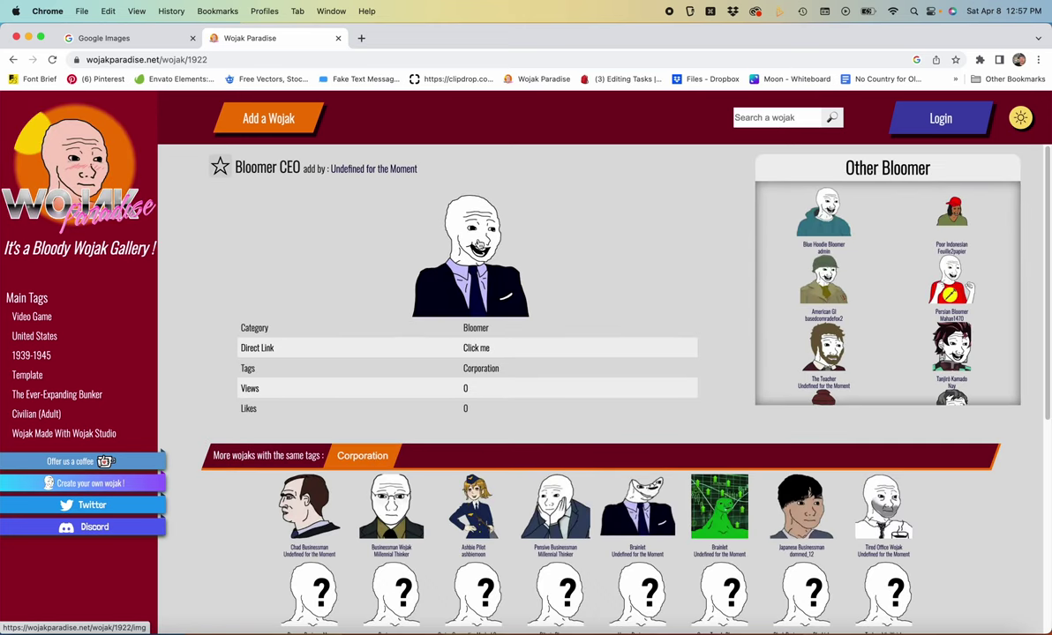
left_click(478, 242)
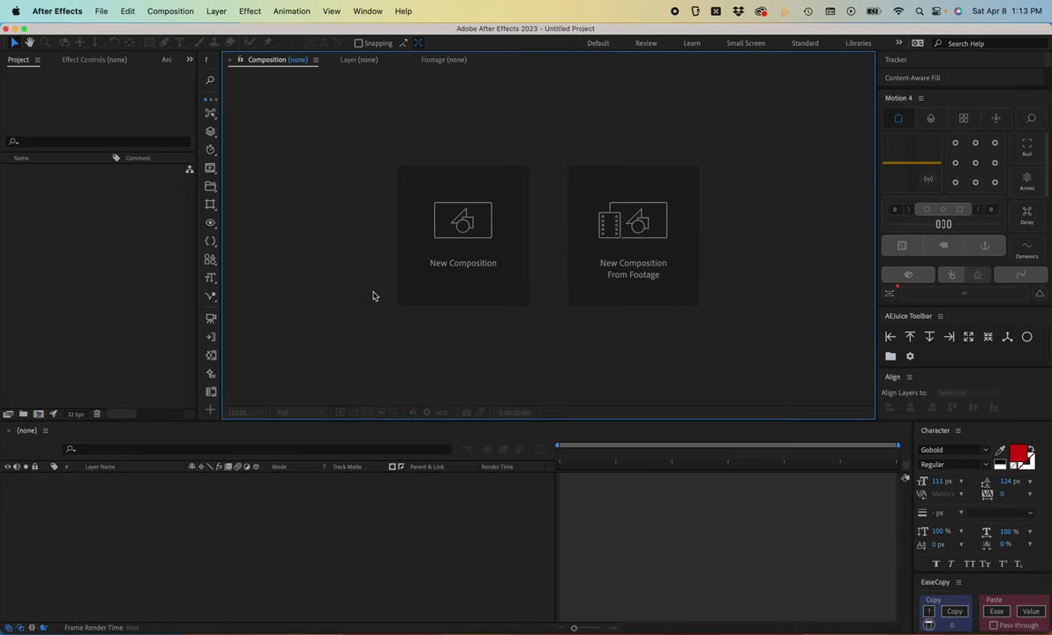
In After Effects, create a 1920 x 1080 px, 60 fps, 20-second composition and import all files from the Assets folder.
left_click(496, 248)
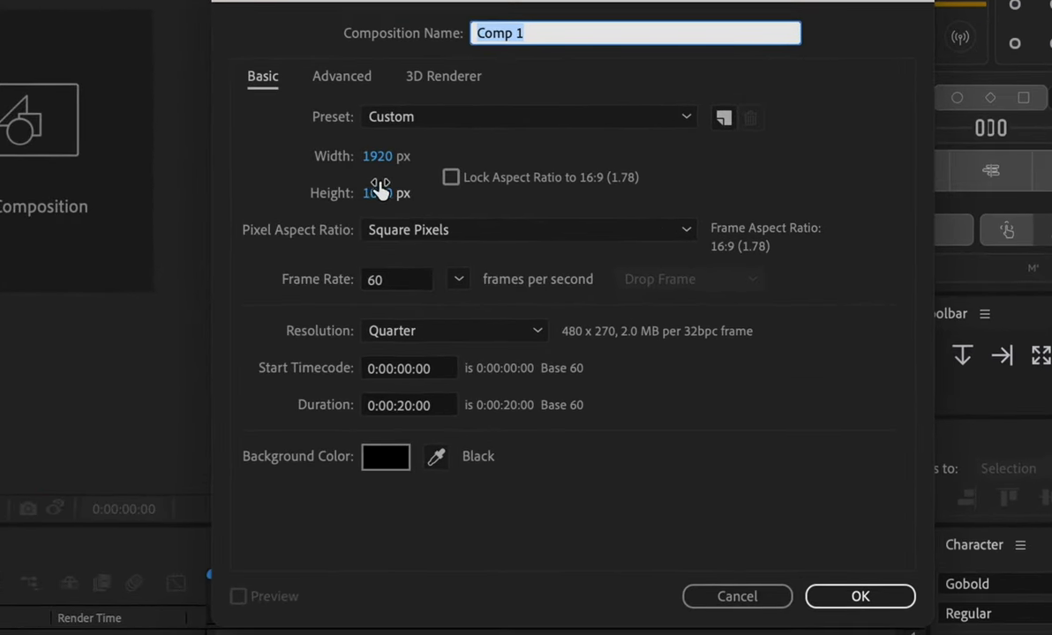
left_click(845, 596)
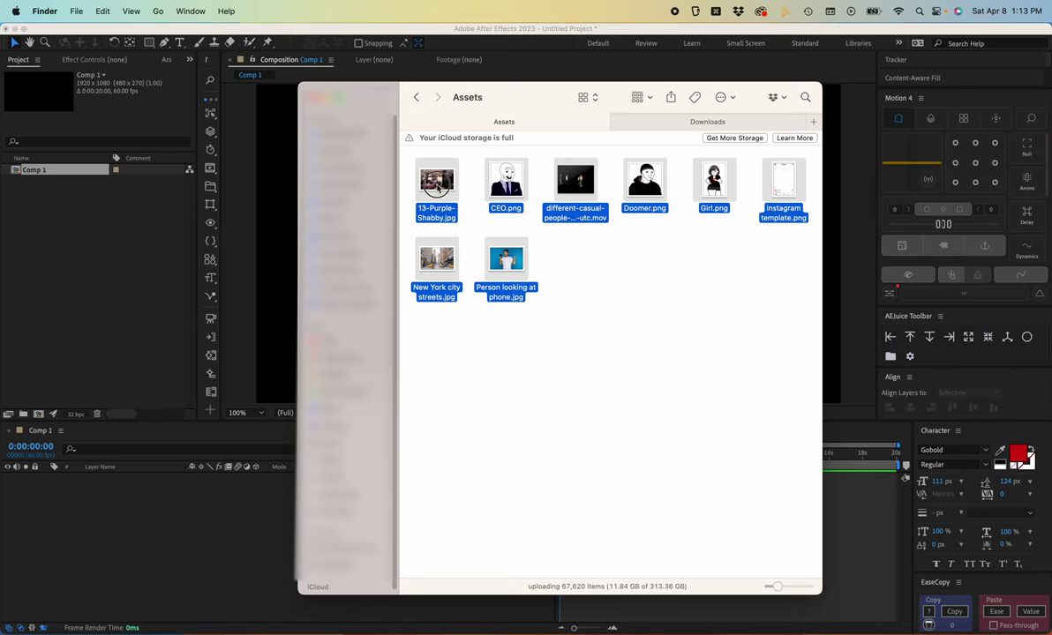
left_click_drag(438, 185, 129, 254)
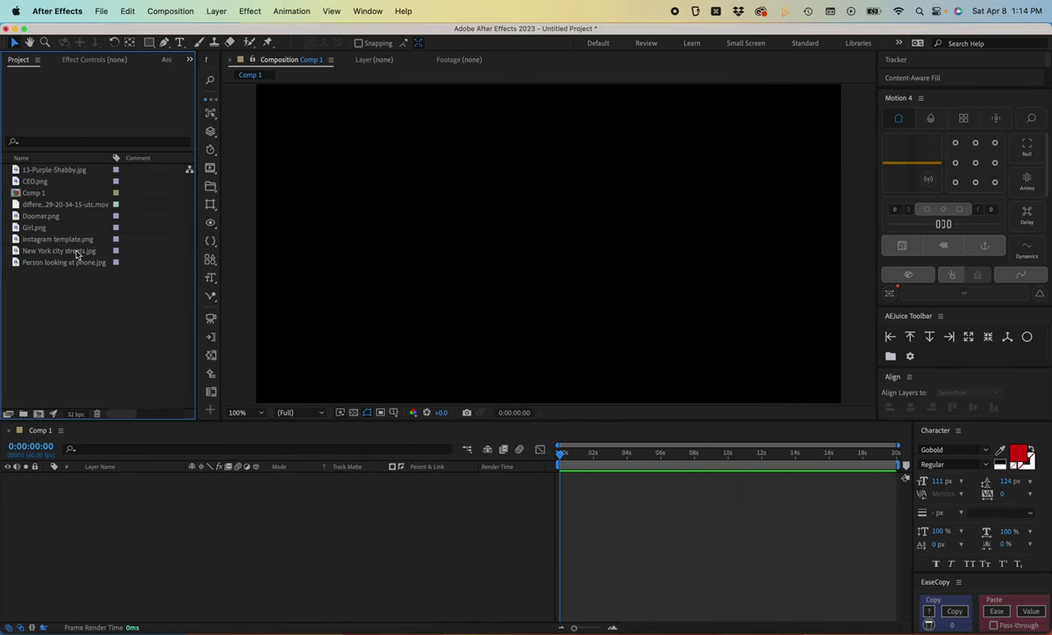
Place New York city streets.jpg in Comp 1 as the background and scale it to 96.7%.
left_click_drag(163, 530, 159, 524)
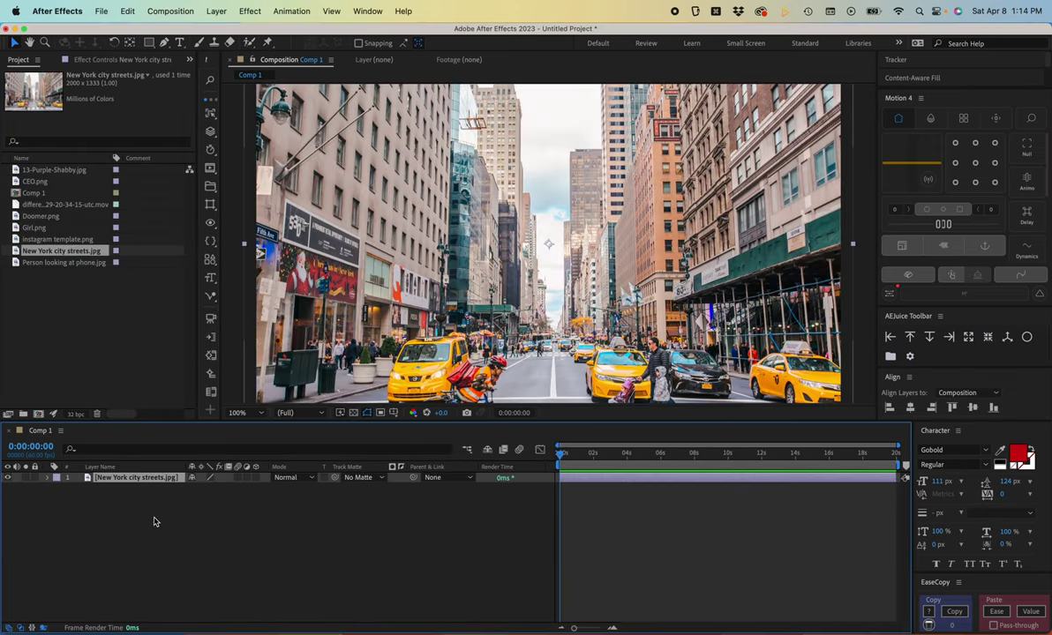
left_click_drag(202, 488, 188, 490)
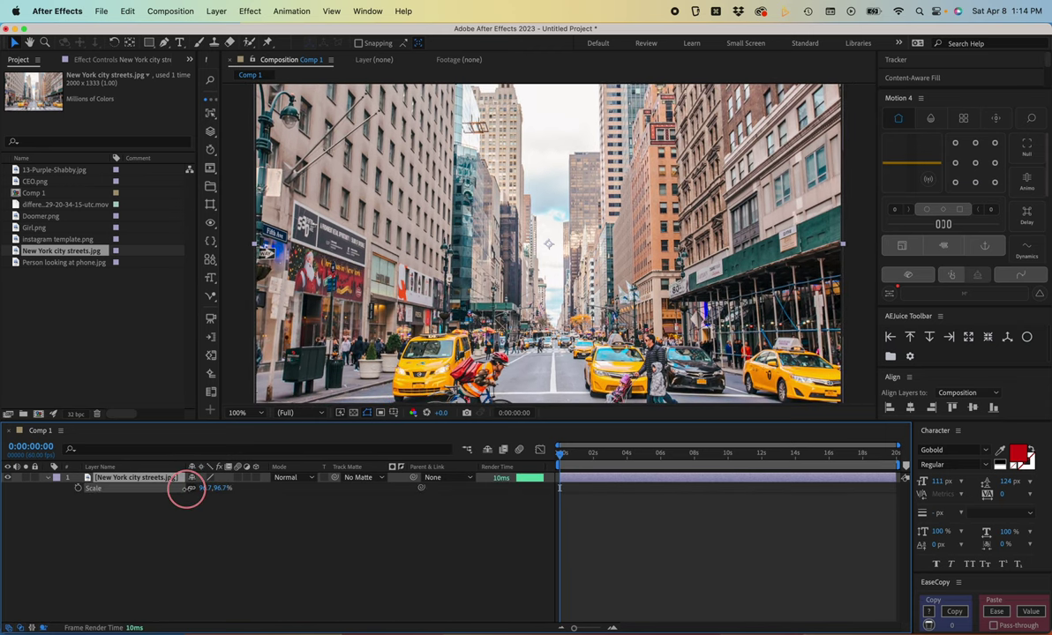
Add CEO.png above the New York street layer and scale it to 65.4%.
left_click_drag(35, 181, 148, 399)
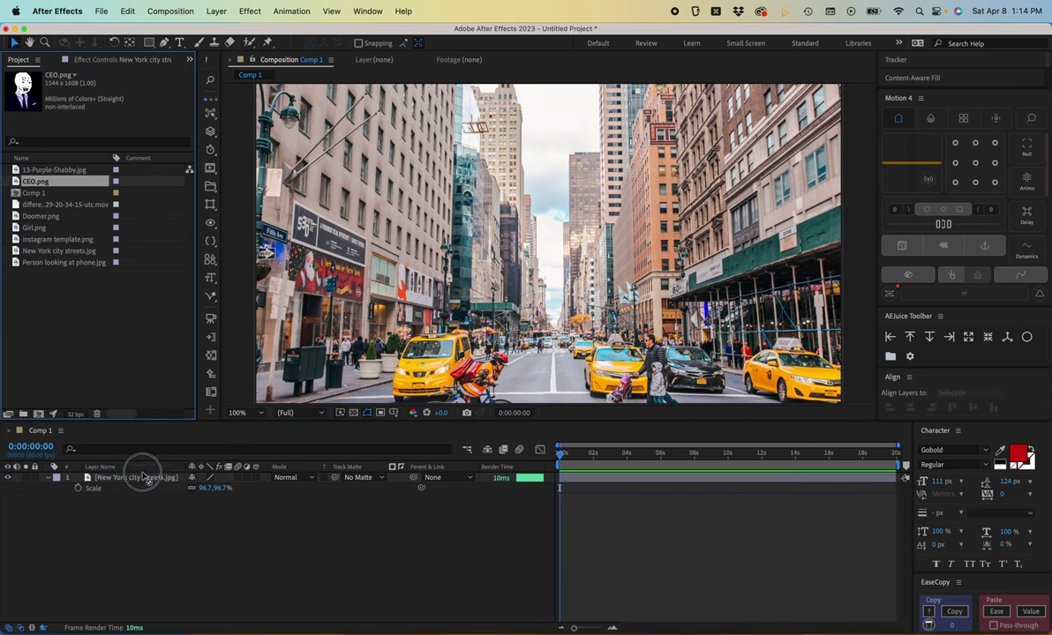
left_click_drag(144, 477, 141, 479)
key("s")
mouse_move(203, 488)
left_mouse_down()
mouse_move(7, 499)
mouse_move(65, 516)
mouse_move(49, 516)
left_mouse_up()
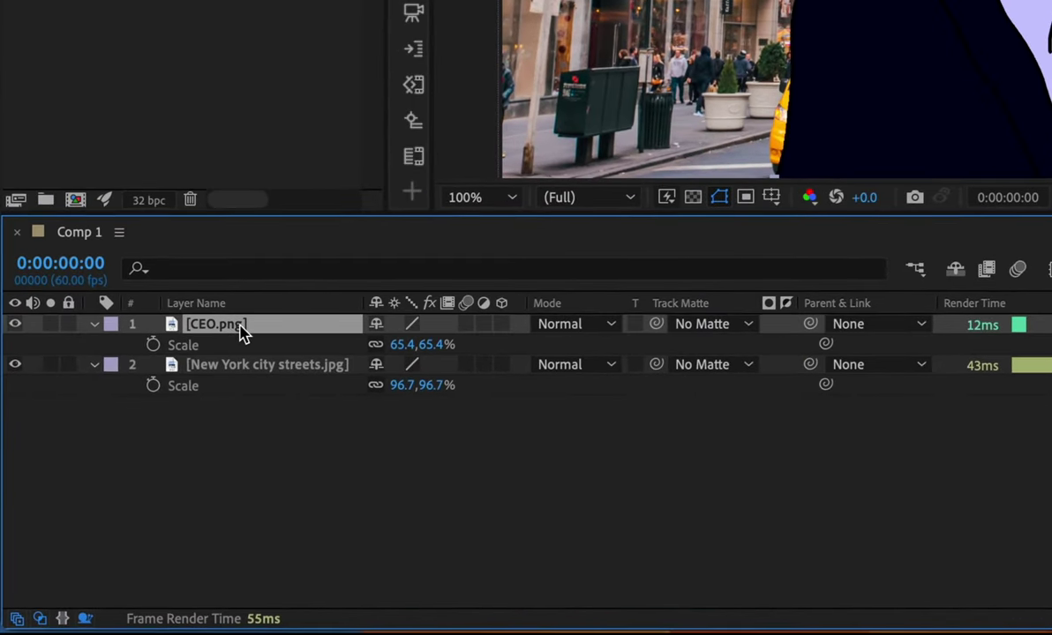
Pre-compose the CEO.png layer as "CEO", moving all attributes into the new composition.
right_click(242, 332)
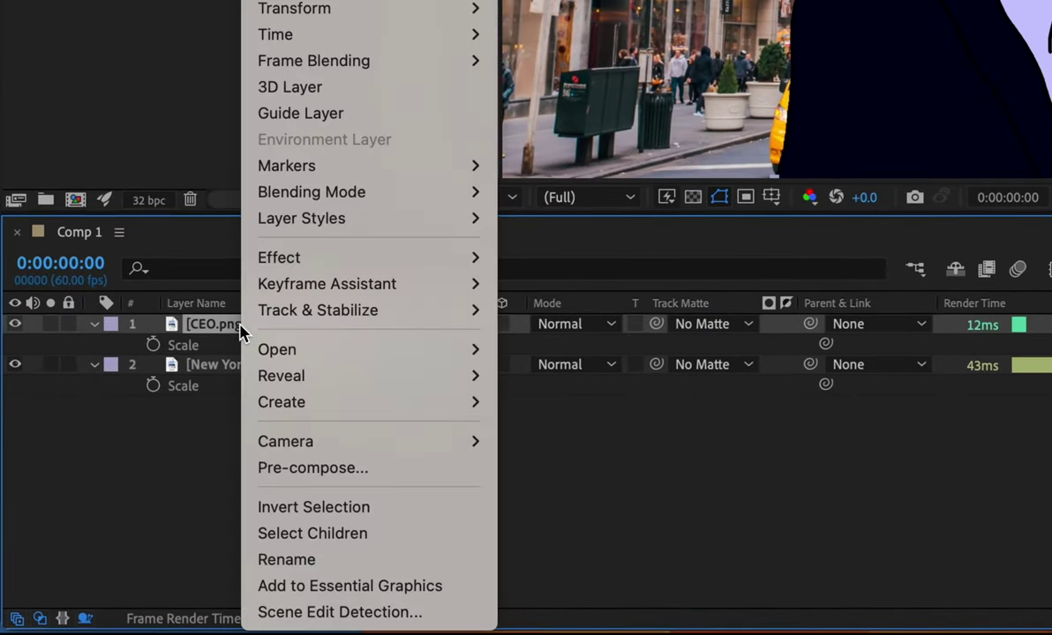
left_click(366, 469)
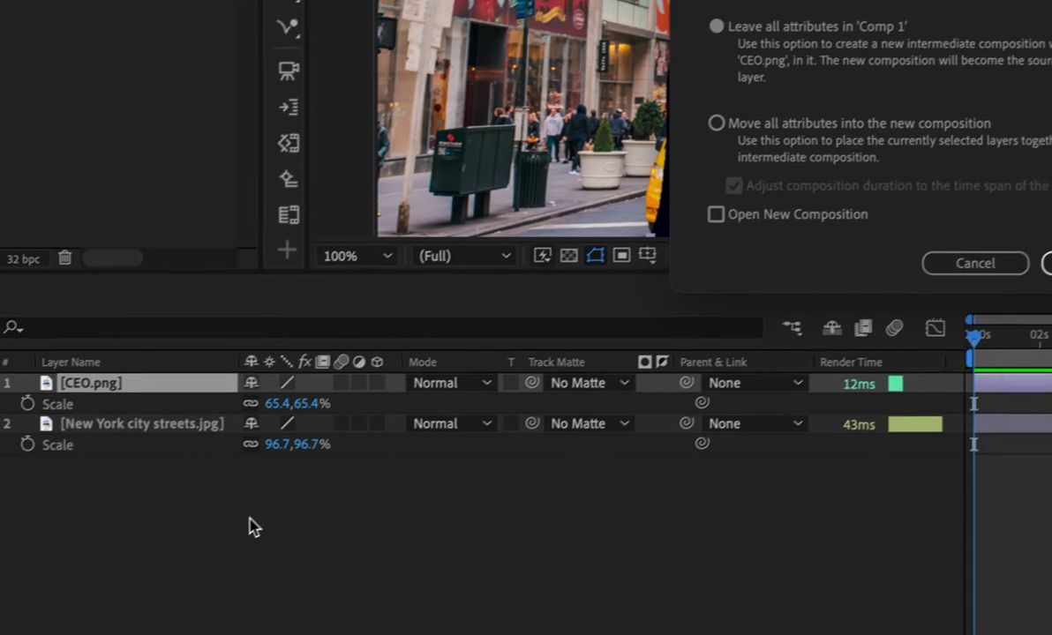
type("CEO")
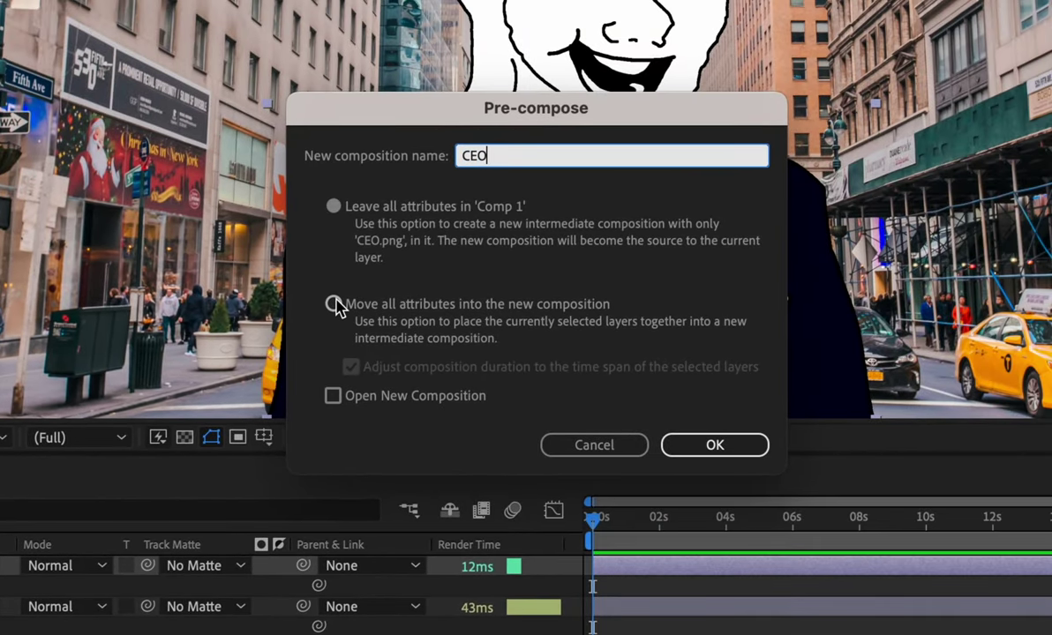
left_click(333, 304)
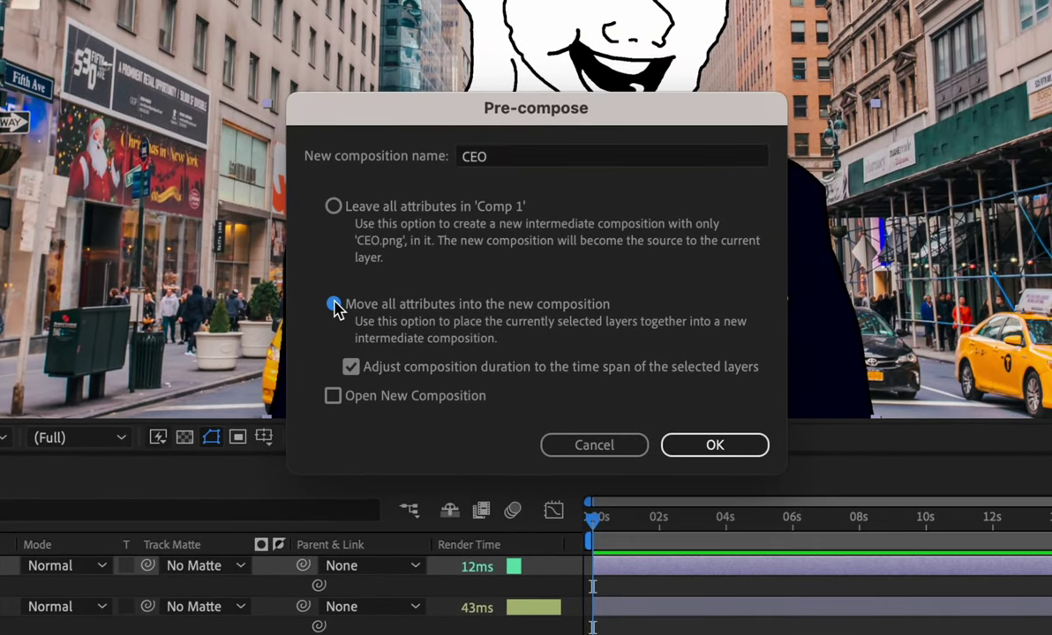
left_click(711, 446)
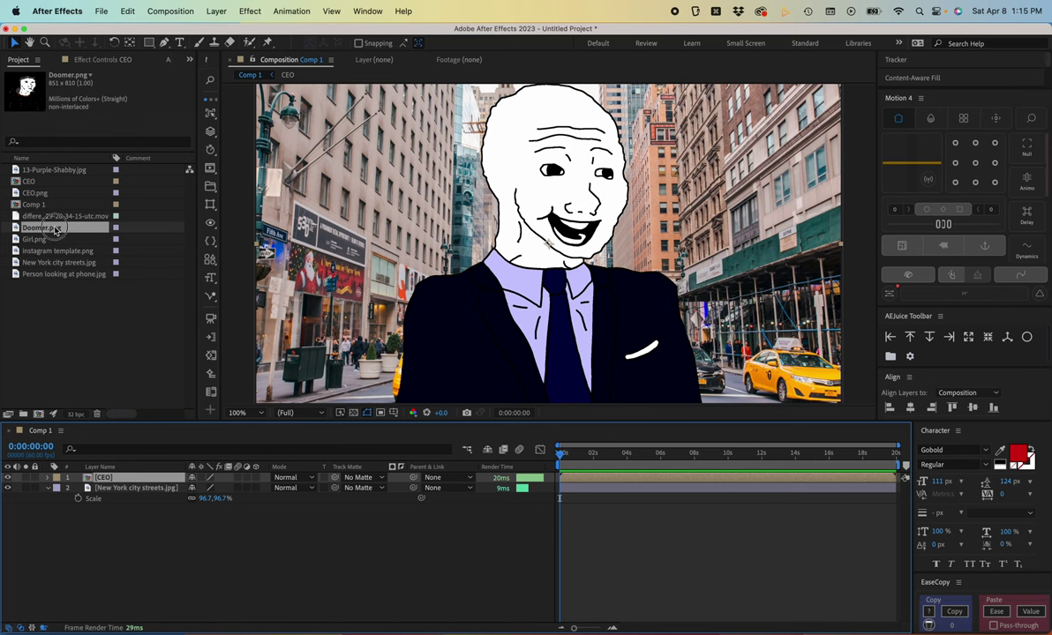
Add Doomer.png above the CEO layer and pre-compose it as "Doomer", moving all attributes into the new composition.
left_click_drag(55, 231, 129, 480)
right_click(127, 482)
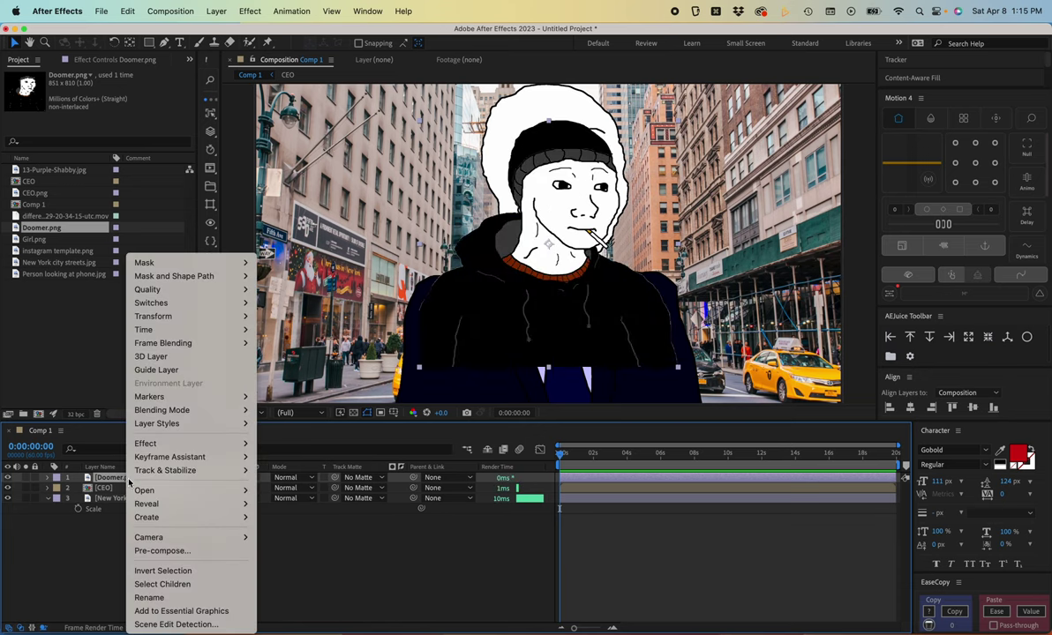
left_click(163, 550)
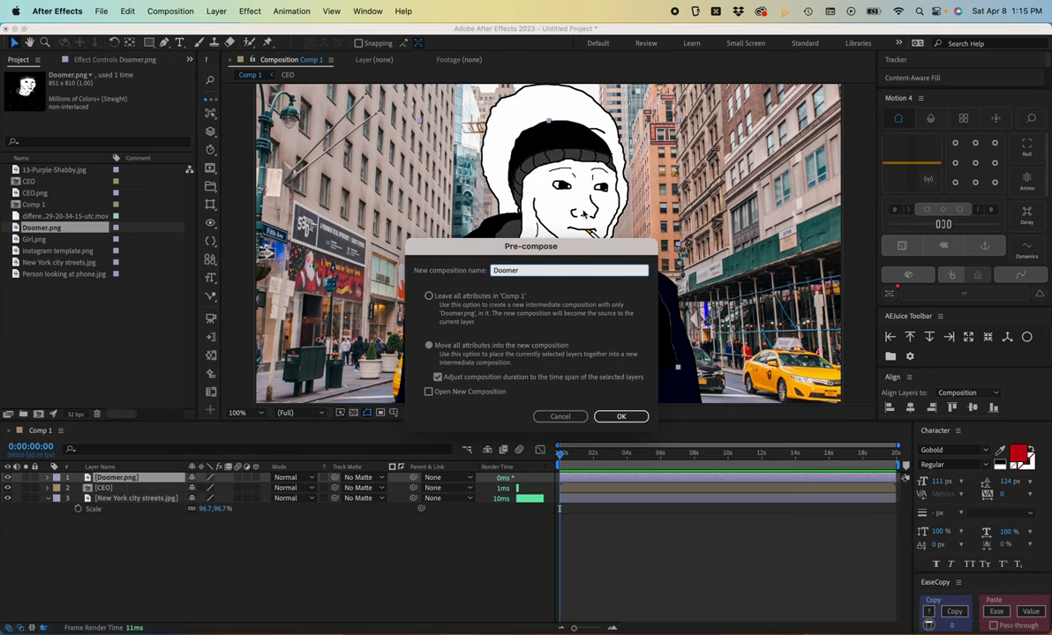
type("Doomer")
left_click(620, 416)
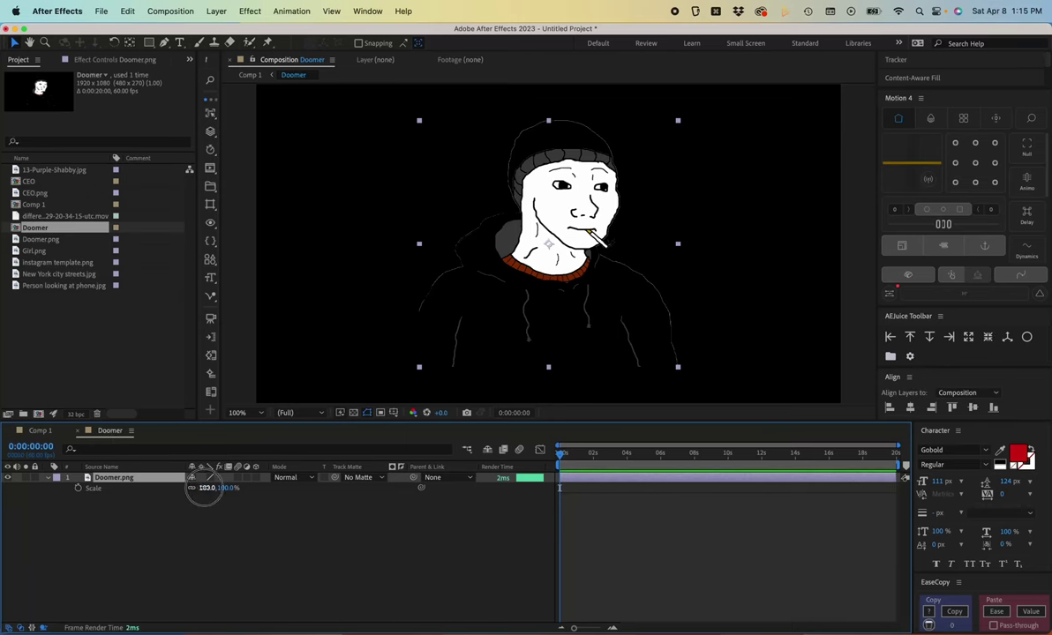
Inside the Doomer composition, scale Doomer.png to 131% and toggle the transparency grid.
left_click_drag(206, 489, 219, 490)
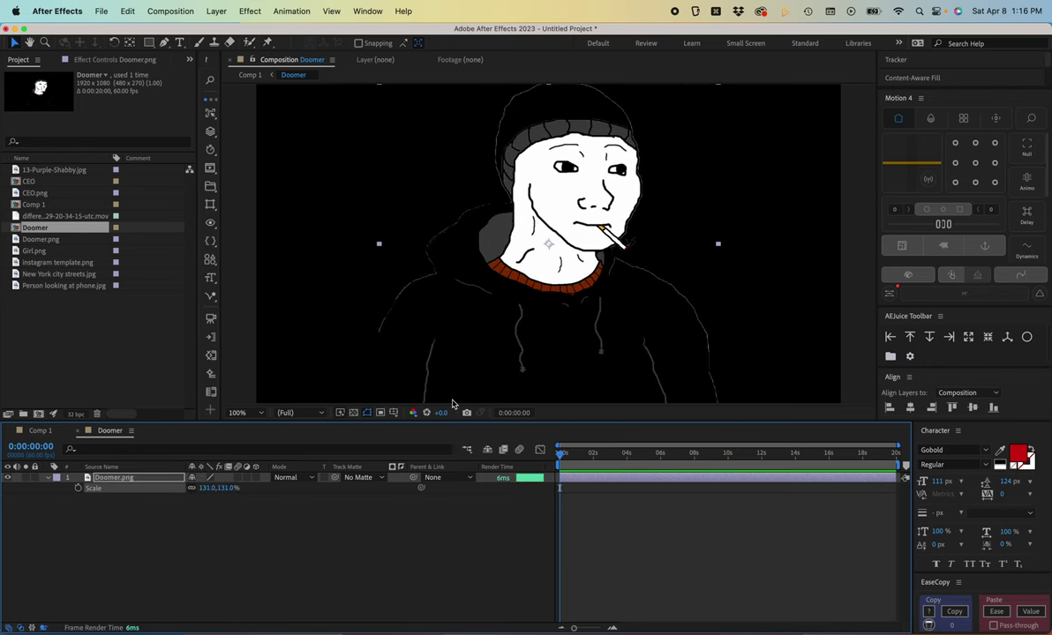
left_click(353, 413)
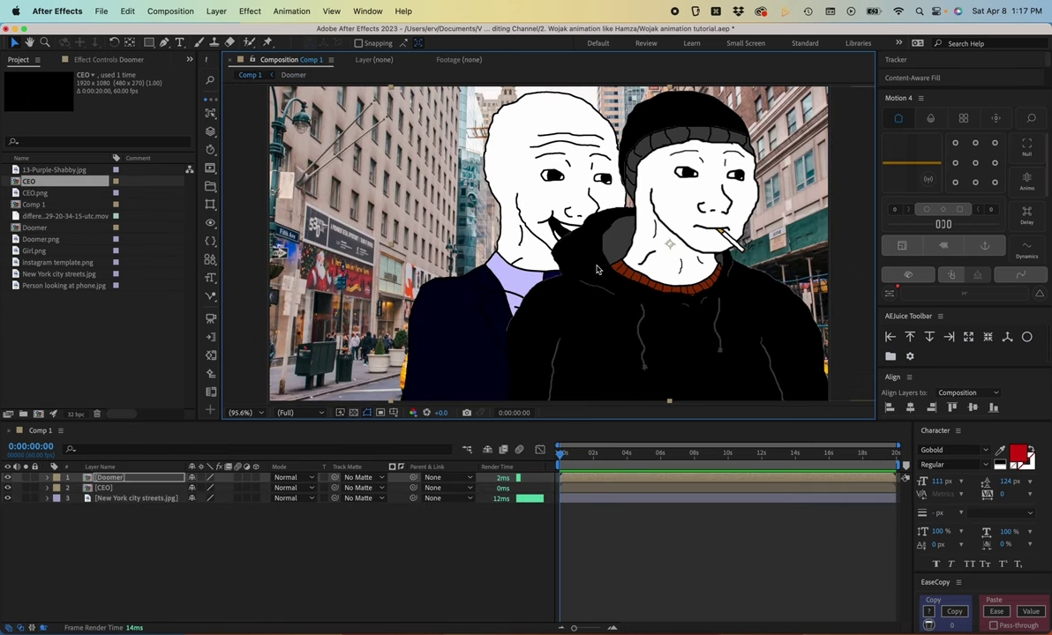
Flip the Doomer layer horizontally in Comp 1 so the character faces the CEO.
right_click(598, 312)
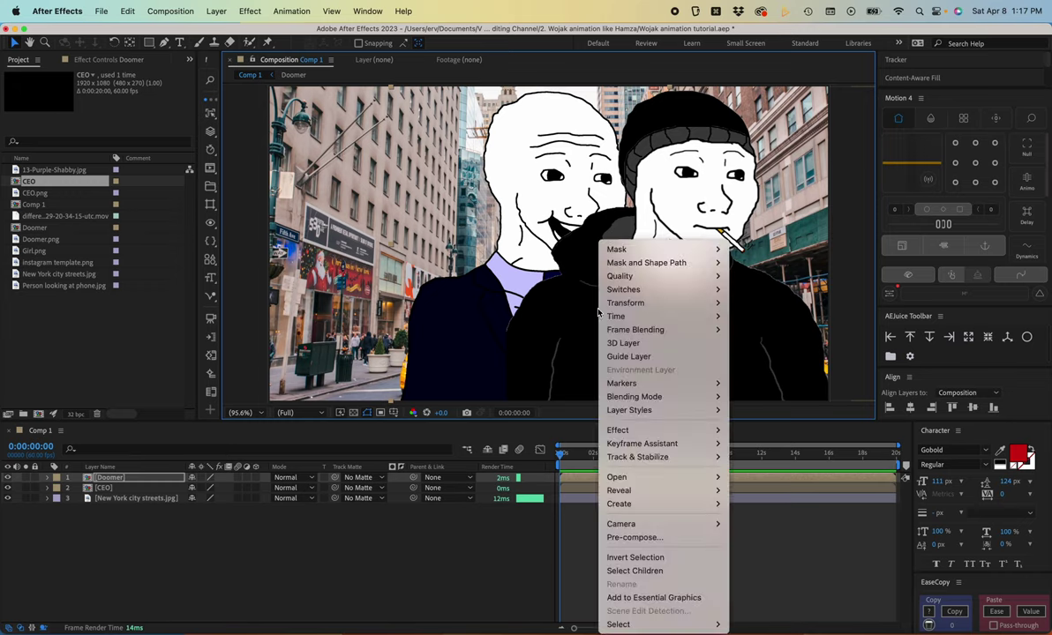
mouse_move(678, 302)
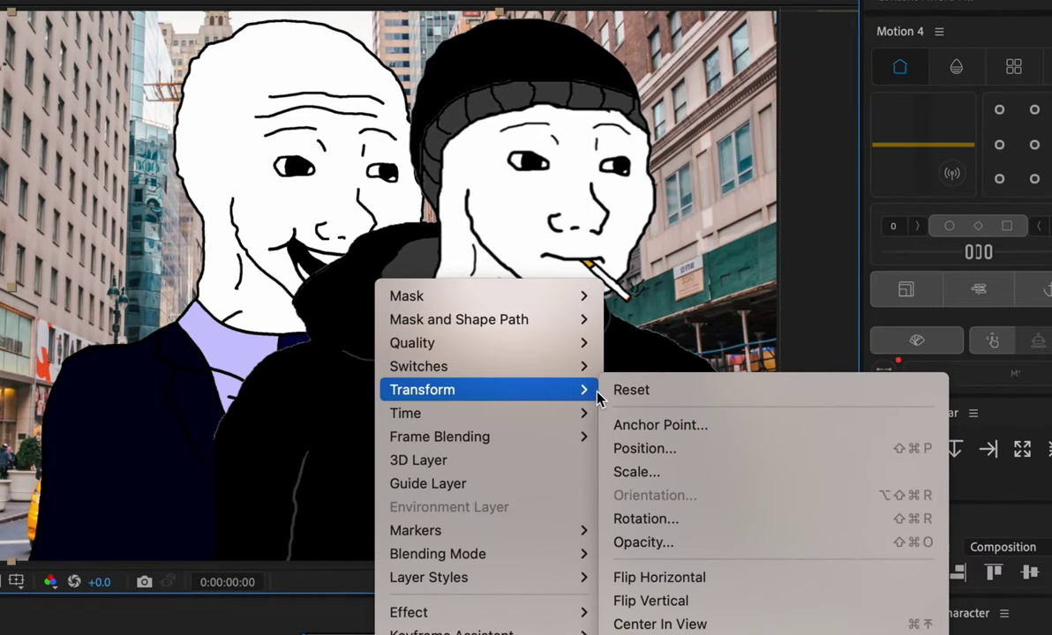
left_click(692, 578)
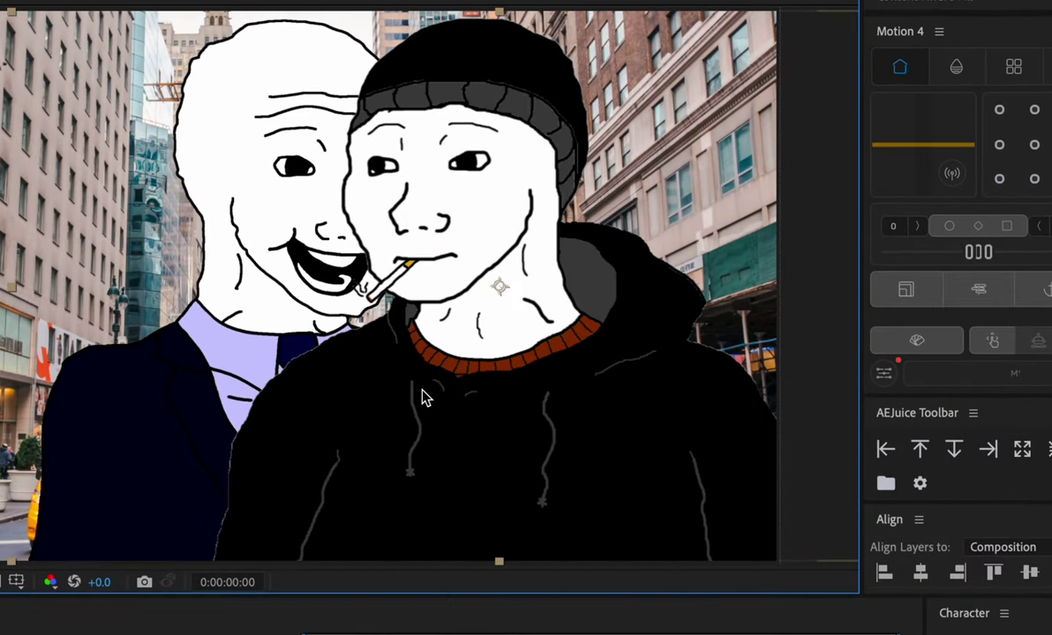
Move the CEO character to the left side of the frame and the Doomer character toward the right edge.
left_click_drag(258, 388, 310, 308)
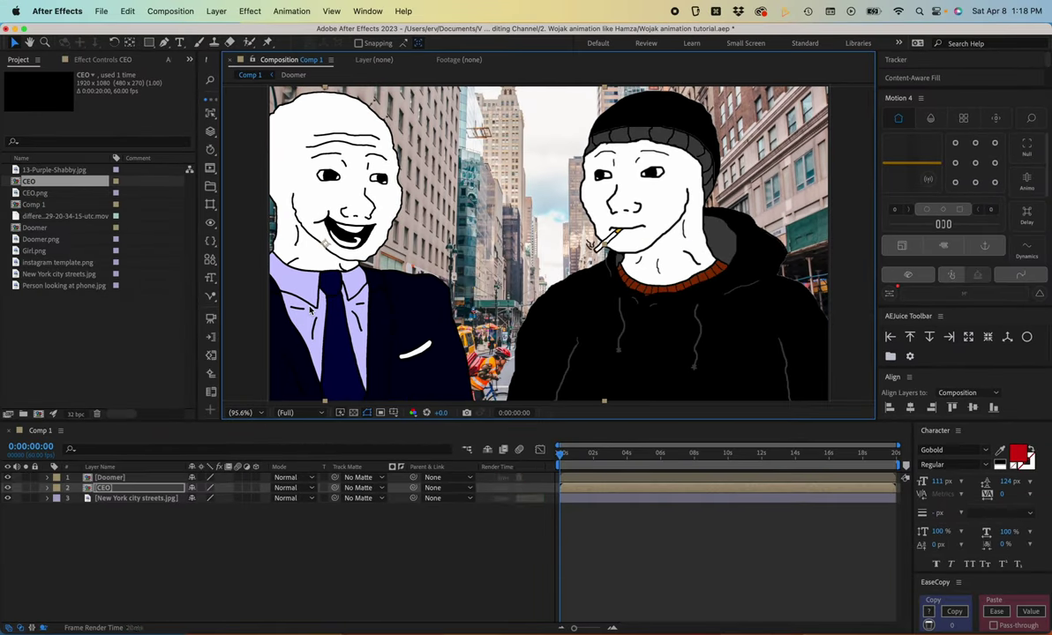
left_click(117, 478)
left_click_drag(743, 282, 837, 283)
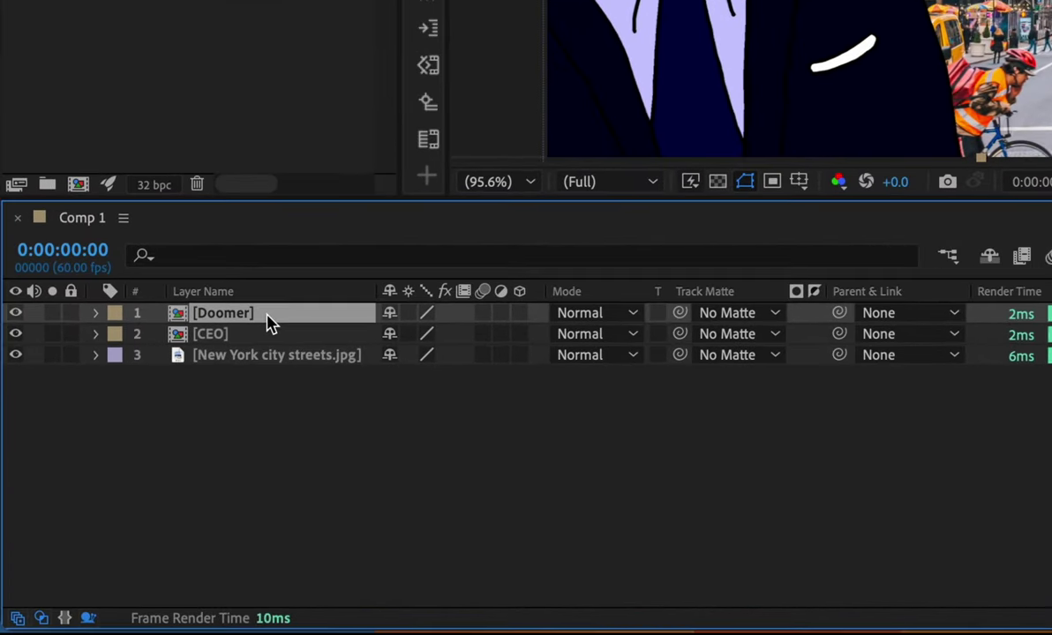
Separate the Doomer layer's Position dimensions and add an X Position keyframe at 0:00:00:00.
key("p")
right_click(211, 333)
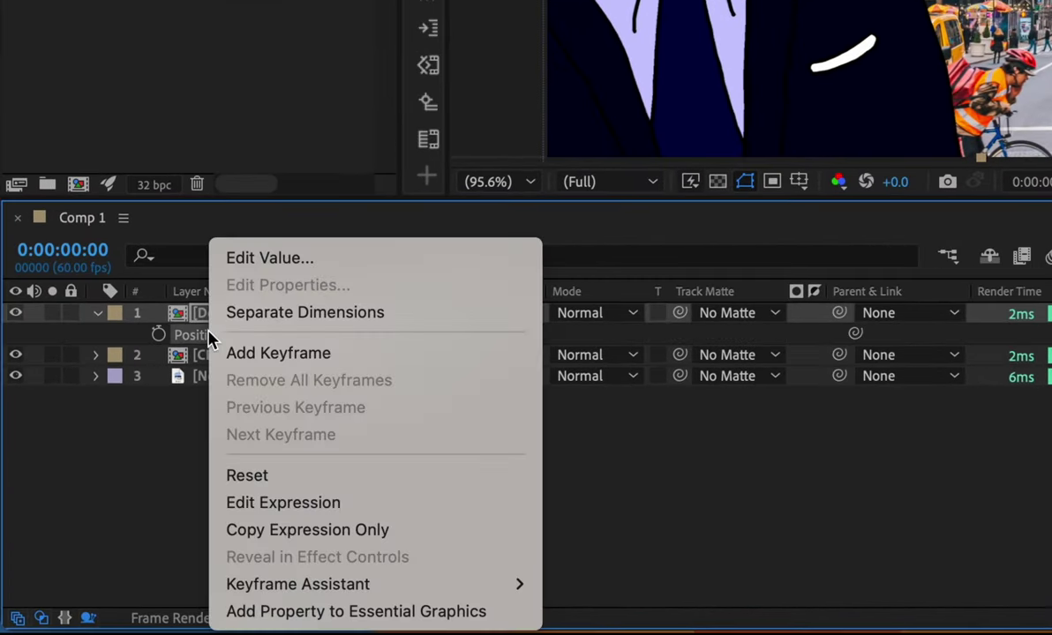
left_click(297, 314)
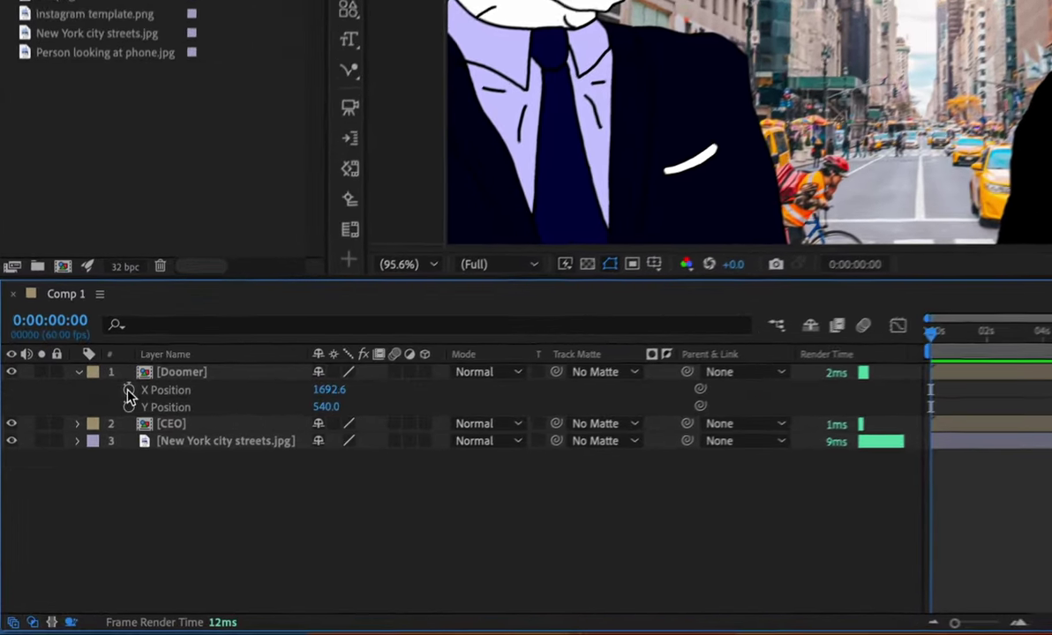
left_click(78, 488)
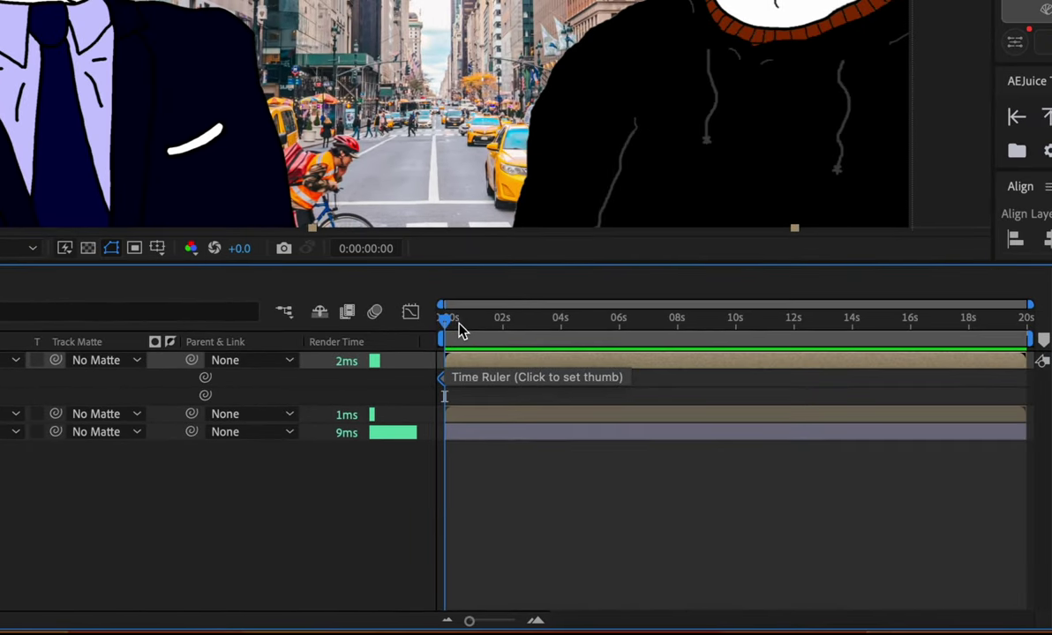
Shorten the work area to end at 4 seconds and trim Comp 1 to it.
left_click_drag(457, 320, 564, 331)
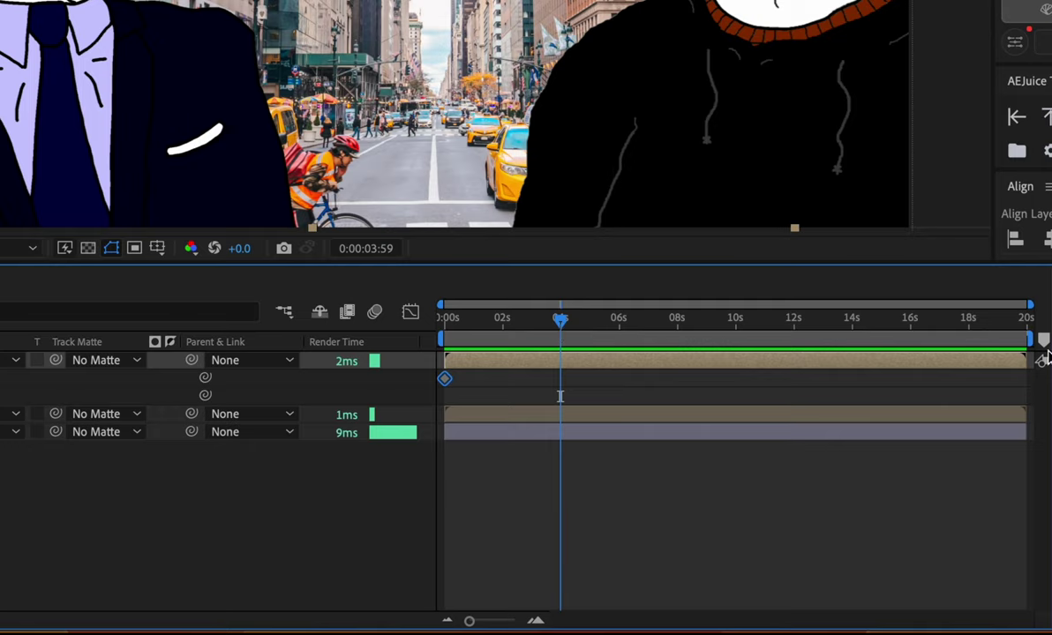
left_click_drag(1033, 342, 591, 342)
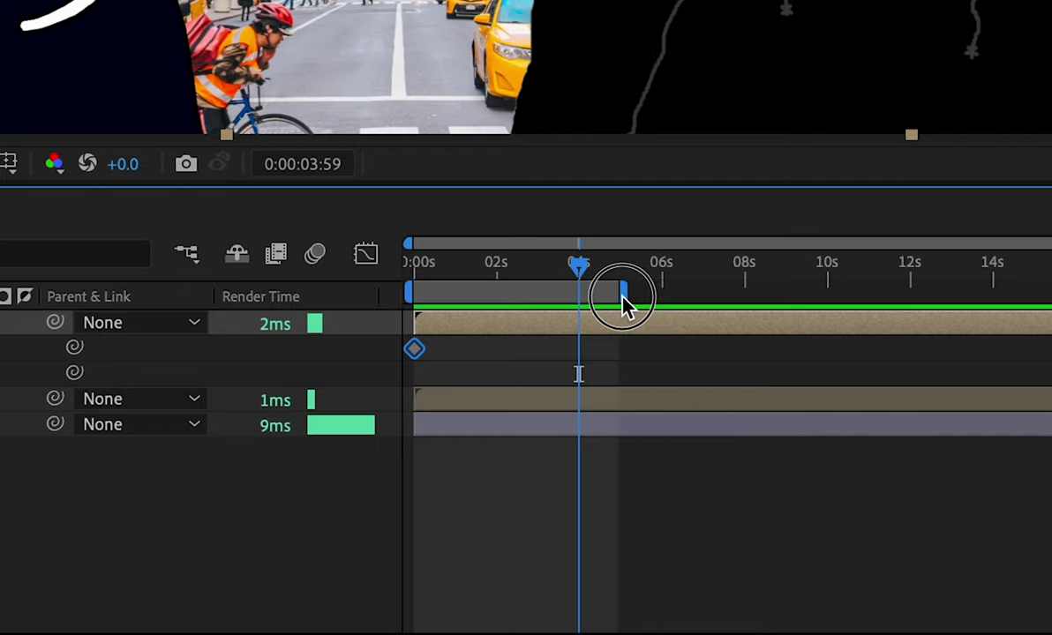
left_click_drag(622, 305, 586, 303)
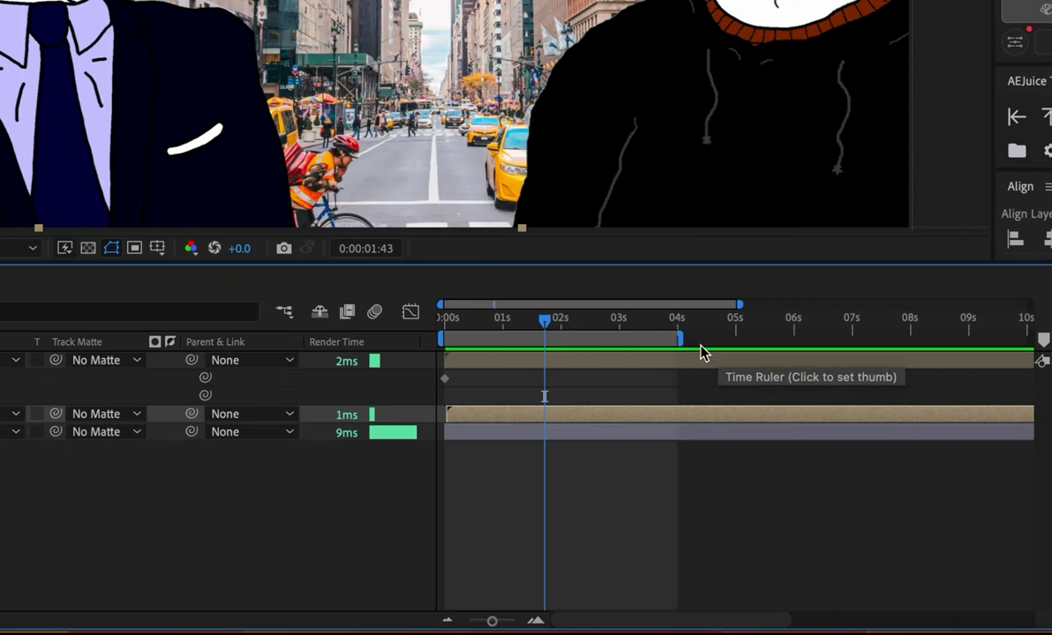
right_click(653, 342)
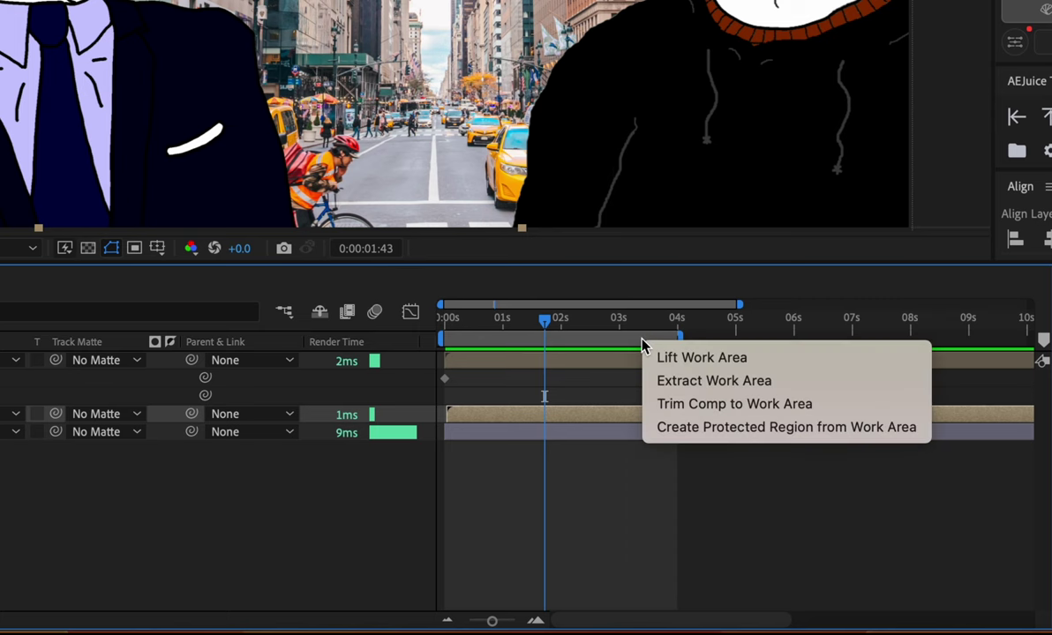
left_click(704, 408)
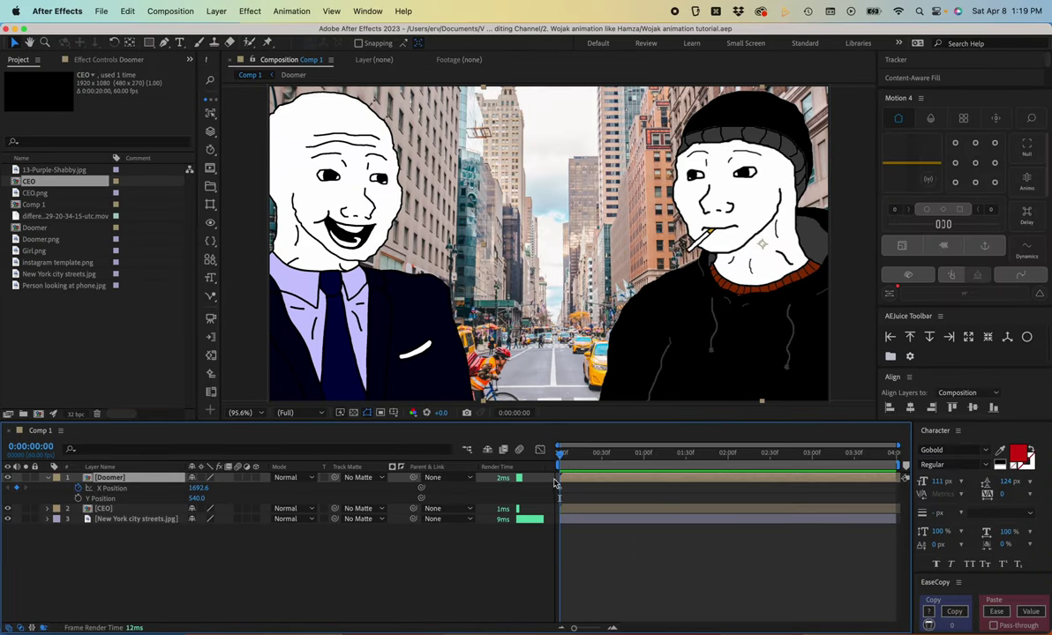
Keyframe the Doomer layer's X Position at about 1374 at 0:00:03:59 so the character slides toward the CEO.
left_click_drag(578, 456, 902, 455)
left_click_drag(205, 491, 4, 477)
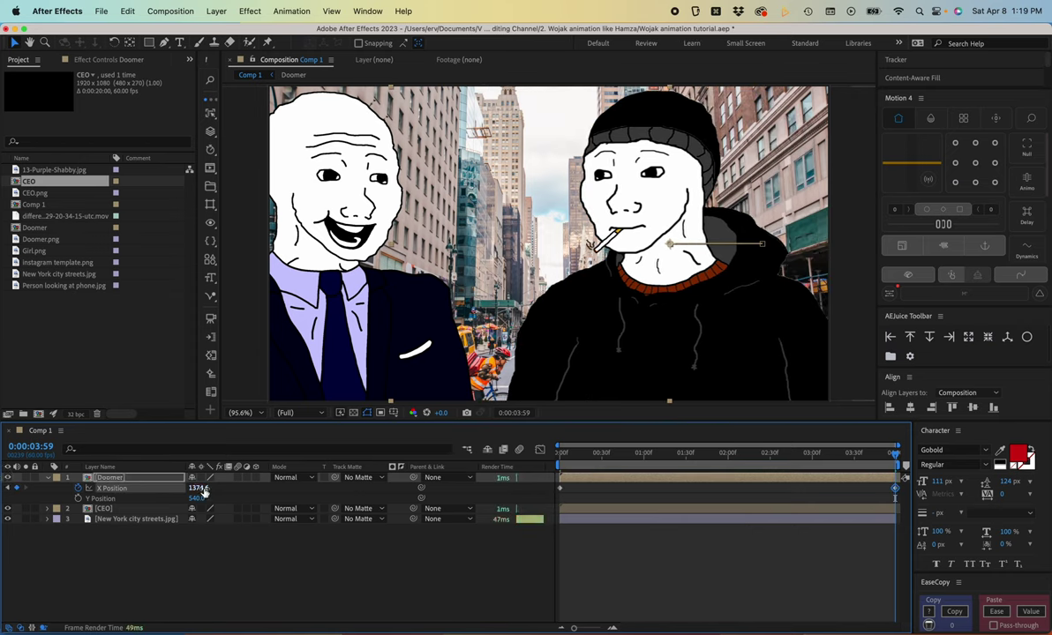
Set the Doomer layer's X Position to about -98 at 0:00:03:59 and preview the slide across the frame.
left_click_drag(205, 492, 112, 489)
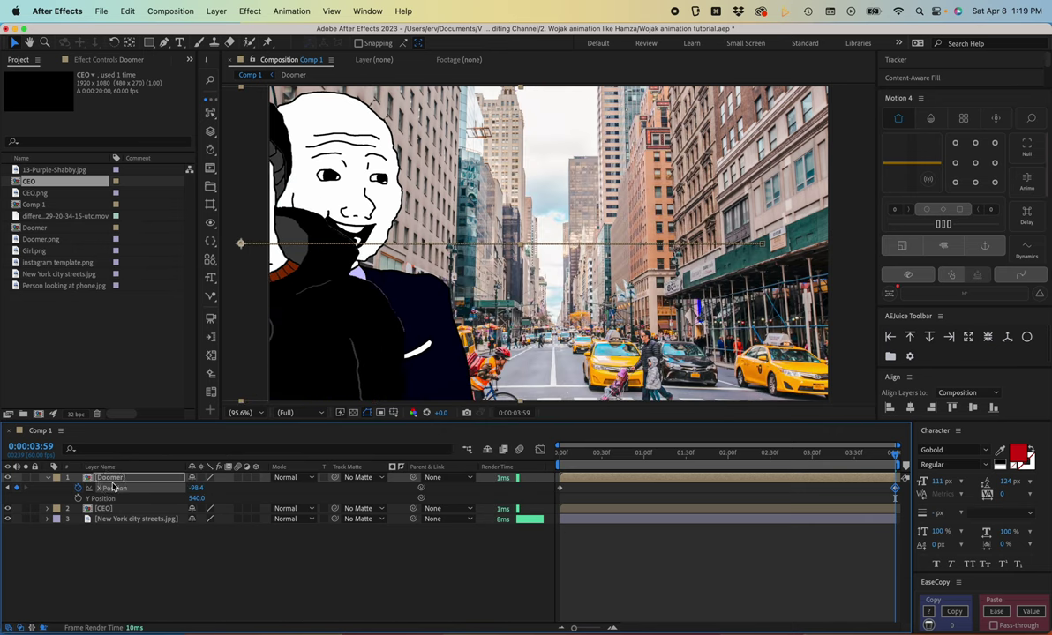
key("space")
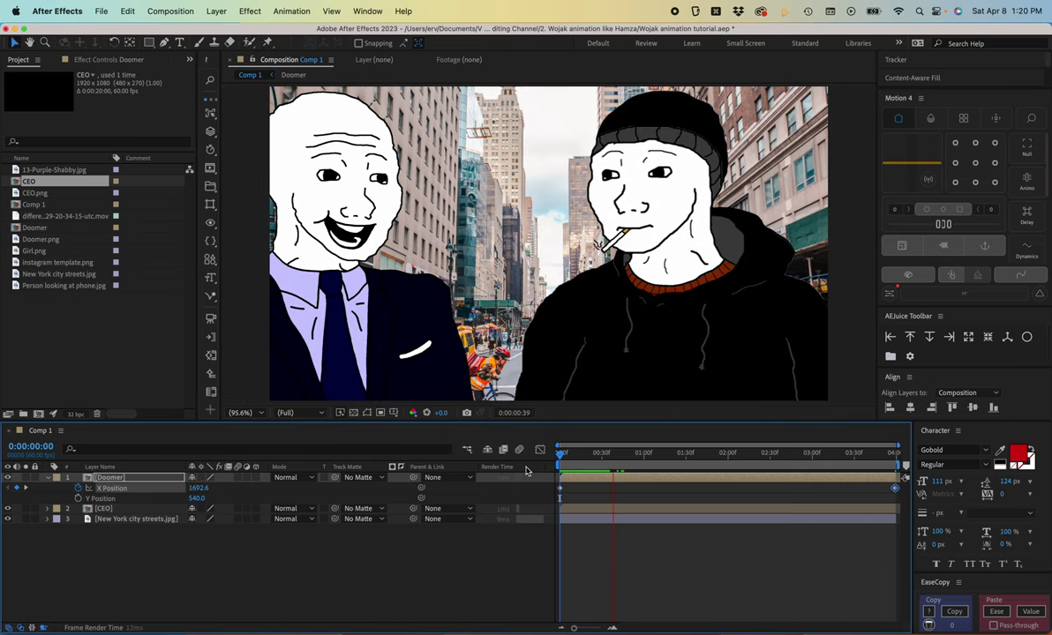
key("space")
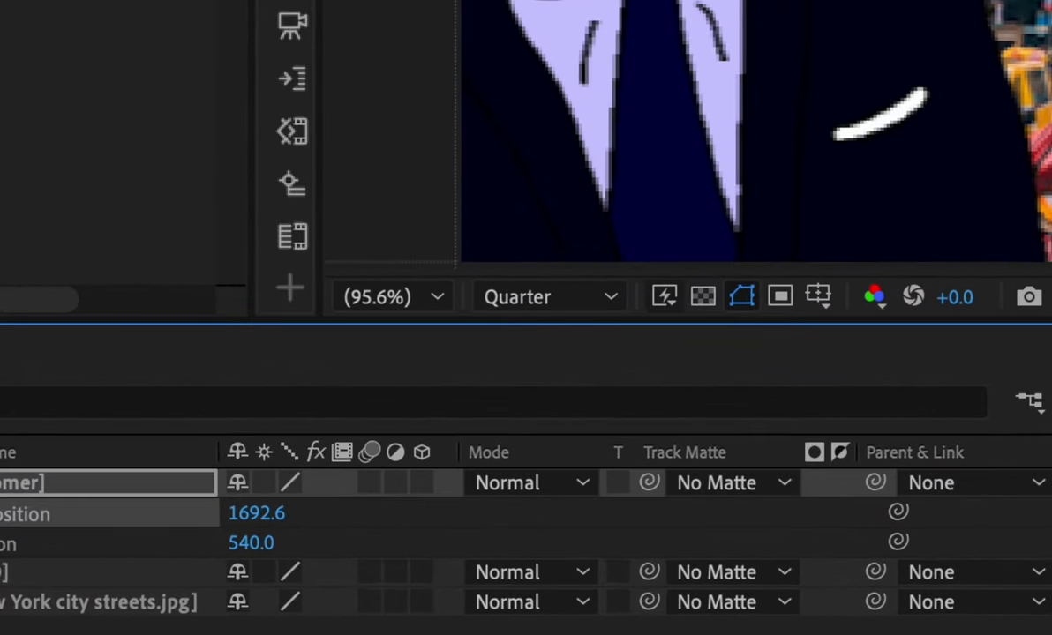
Set the composition preview resolution to Third and play back the animation.
left_click(528, 301)
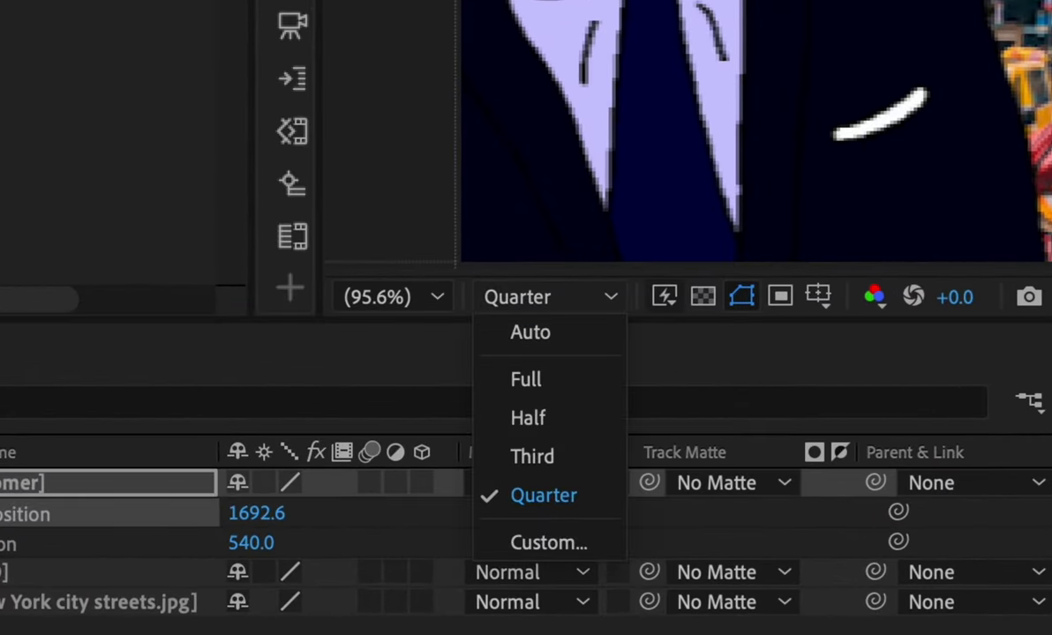
left_click(532, 458)
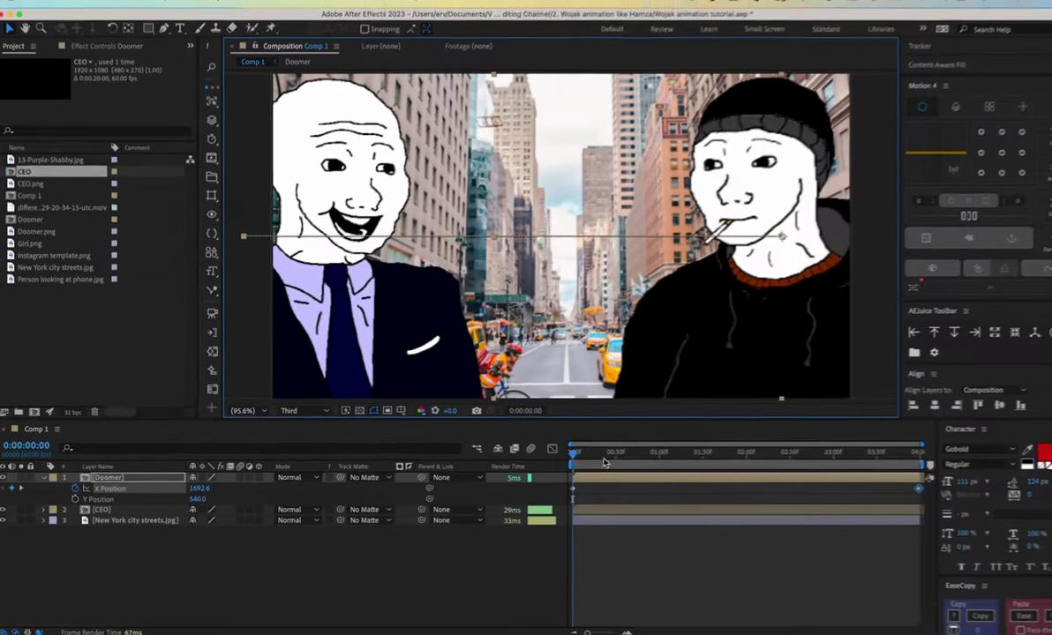
key("space")
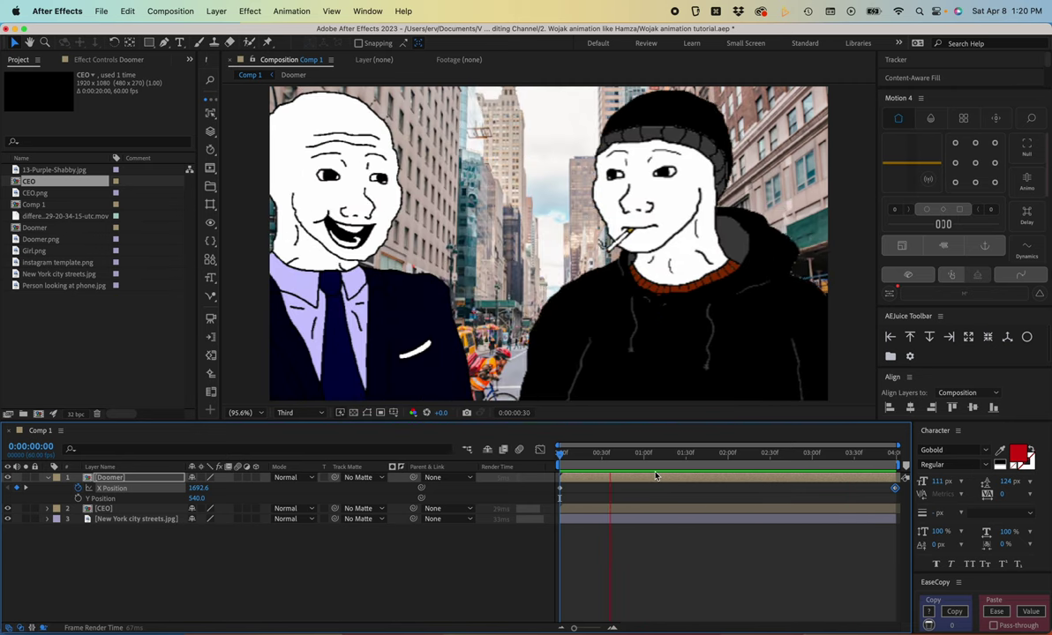
Add a Y Position keyframe to the Doomer layer at 0:00:00:00 and set Y Position to about 550 at 0:00:00:10.
left_click_drag(583, 458, 516, 465)
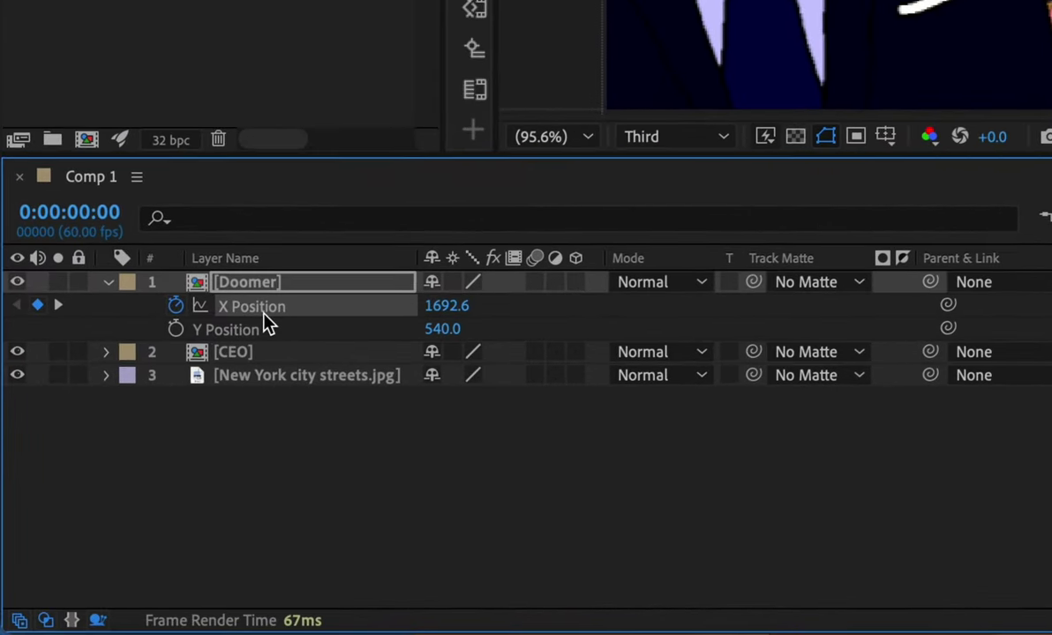
left_click(176, 331)
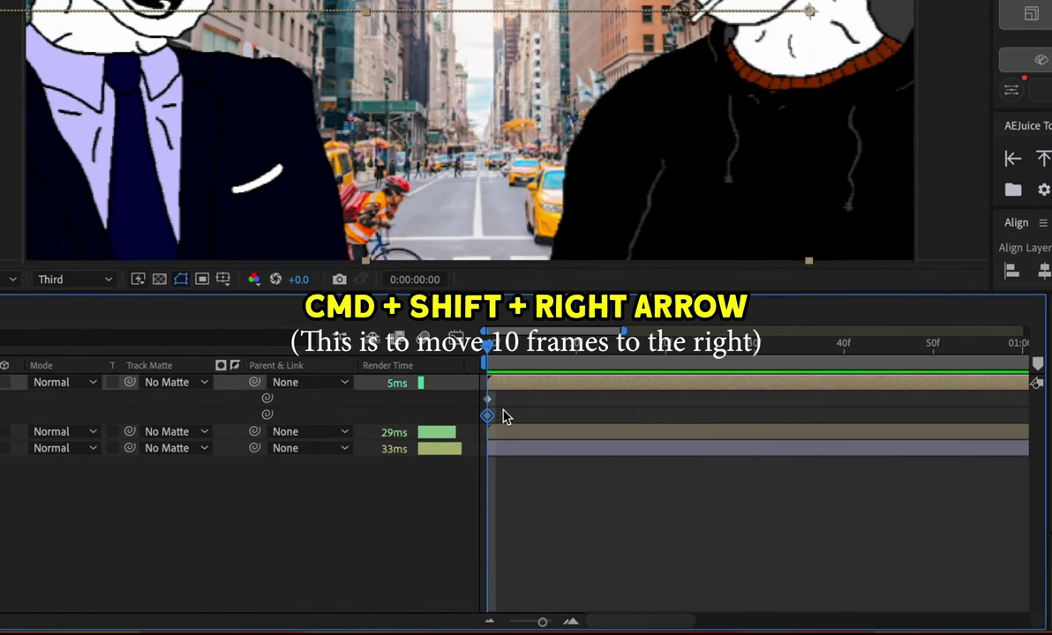
key("ctrl+shift+Right")
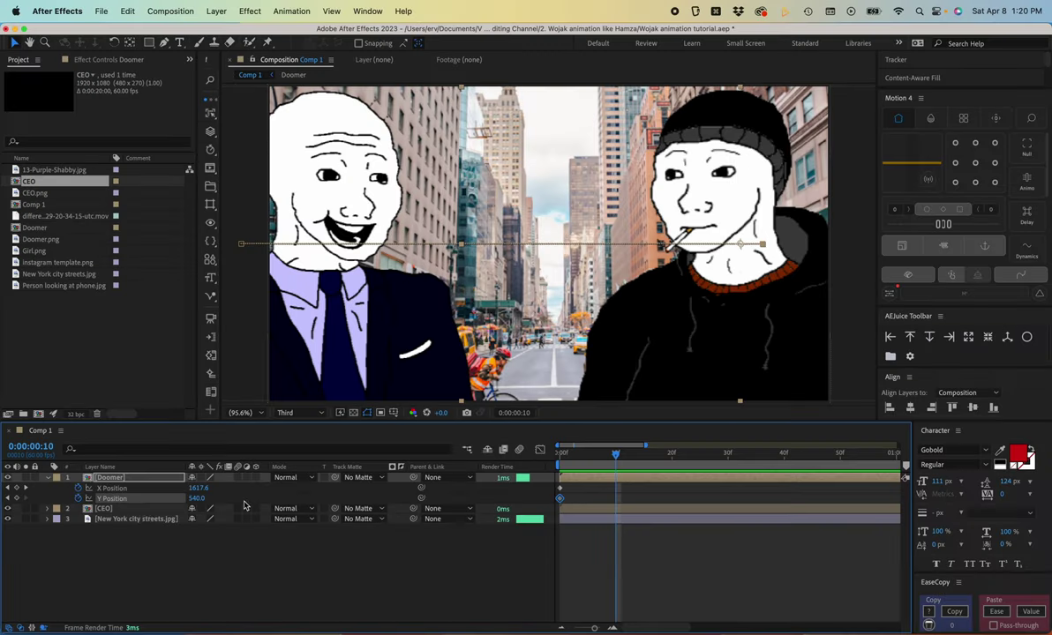
left_click_drag(209, 499, 224, 518)
key("super+z")
left_click_drag(194, 499, 253, 499)
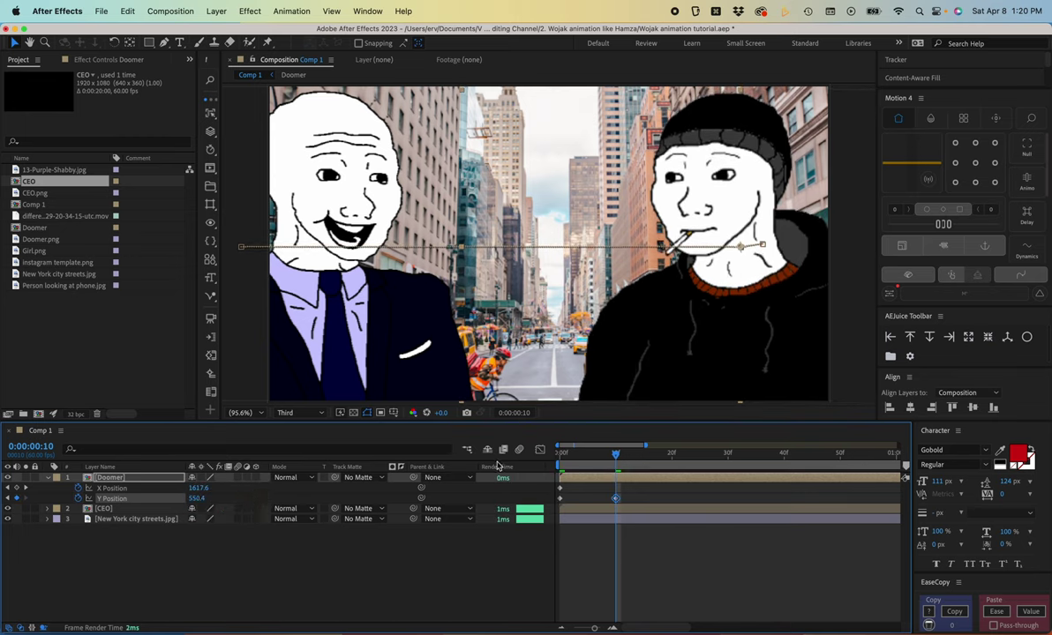
Raise the Doomer layer's Y Position value at 0:00:00:10 to about 560 and preview the vertical movement.
mouse_move(601, 459)
left_mouse_down()
mouse_move(545, 461)
mouse_move(634, 461)
mouse_move(594, 460)
mouse_move(614, 460)
left_mouse_up()
key("space")
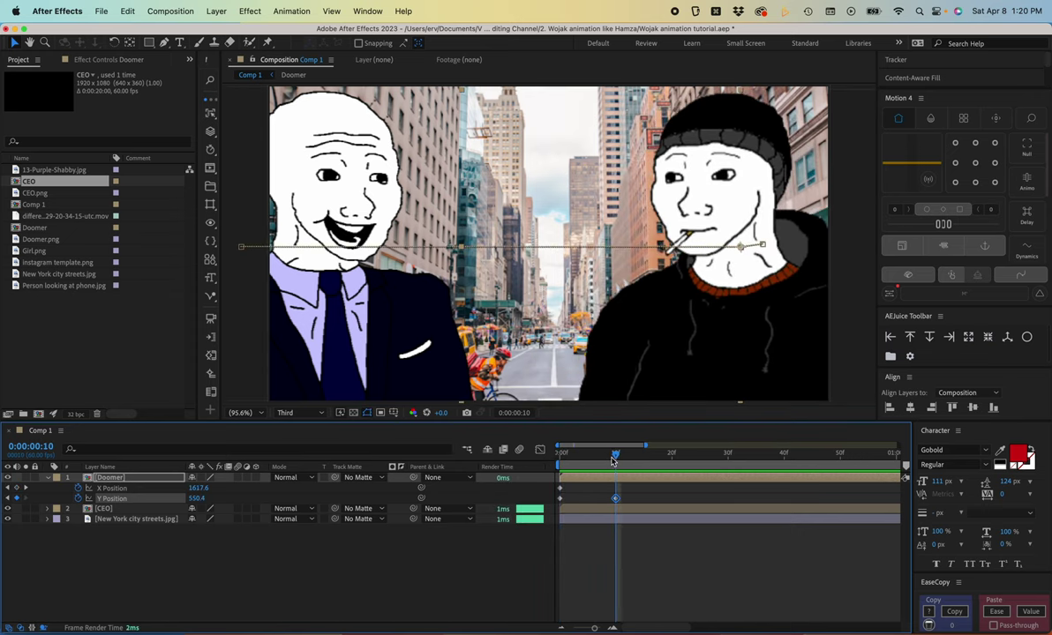
left_click_drag(198, 499, 204, 497)
left_click_drag(615, 460, 551, 462)
key("space")
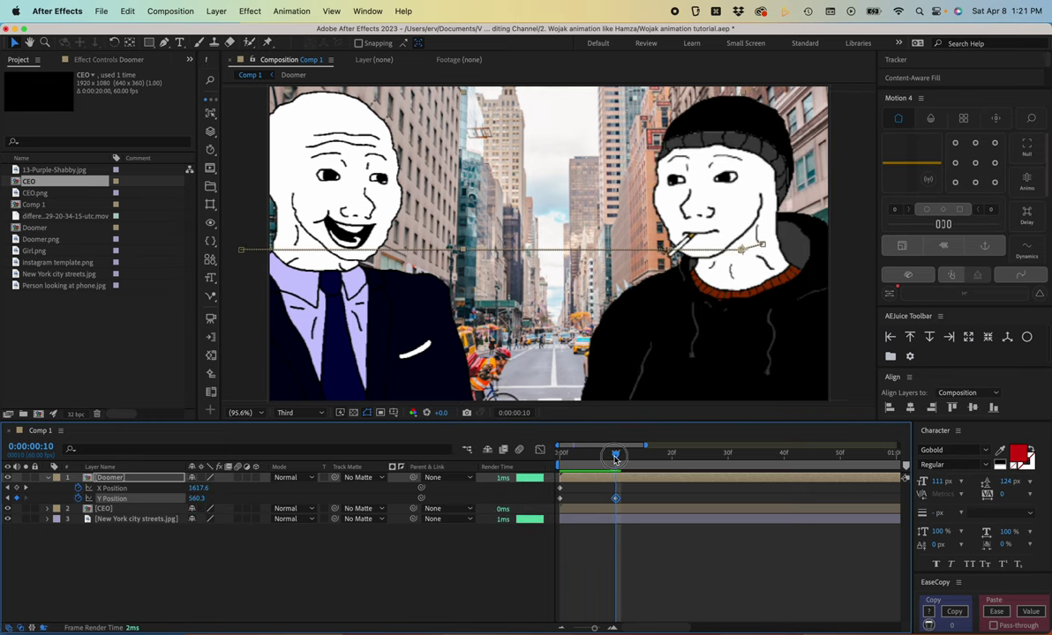
key("space")
left_click(615, 460)
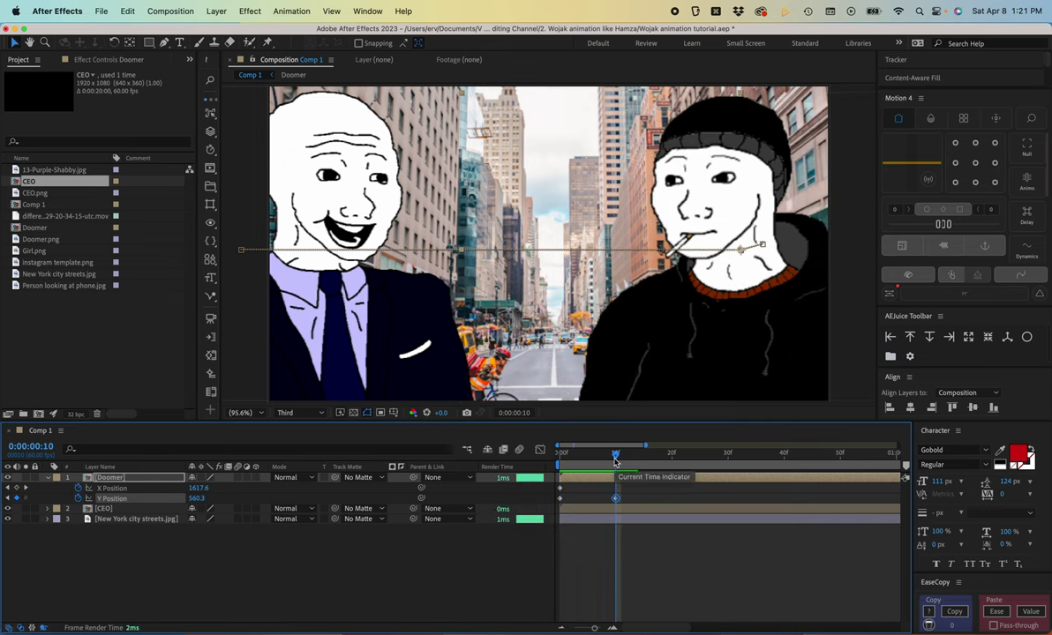
Copy the Doomer layer's first Y Position keyframe to 0:00:00:20 and preview the bobbing motion.
key("shift+Page_Down")
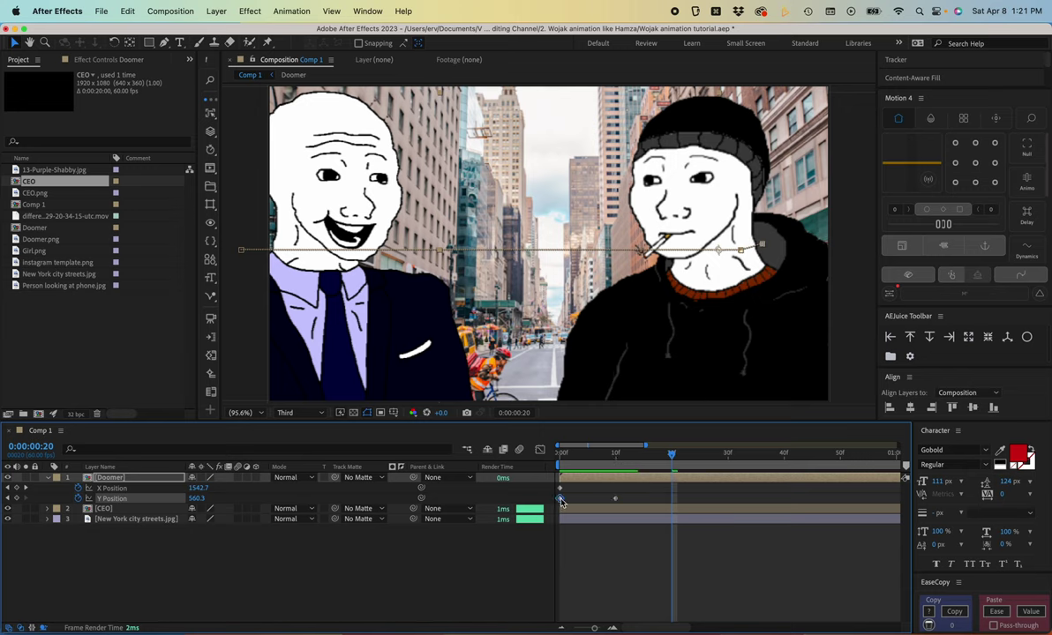
left_click(561, 500)
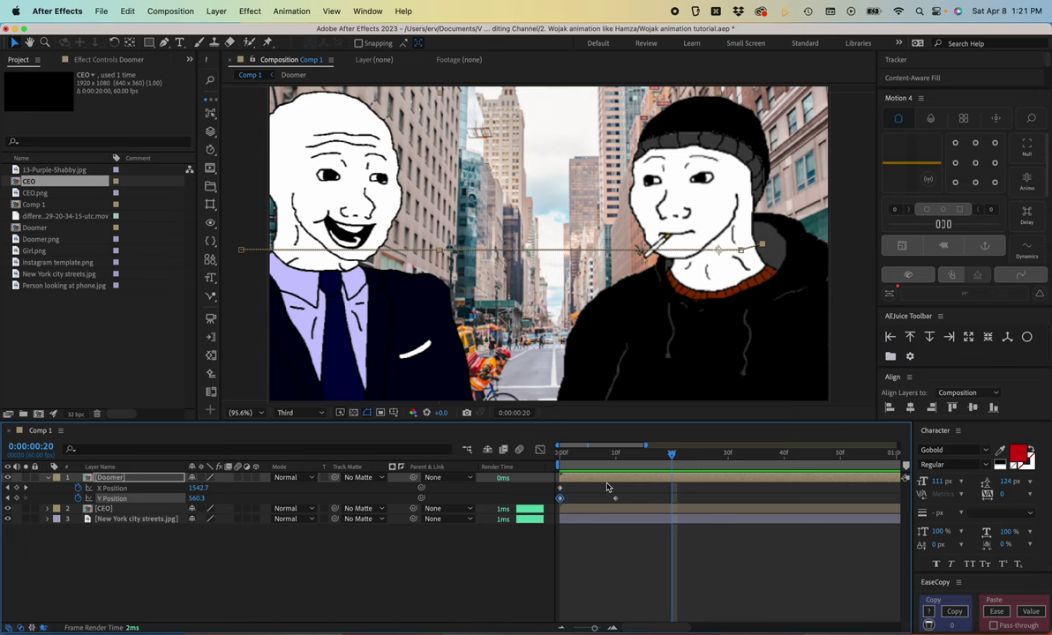
key("shift+Up")
left_click_drag(619, 464, 583, 459)
key("space")
key("minus")
key("minus")
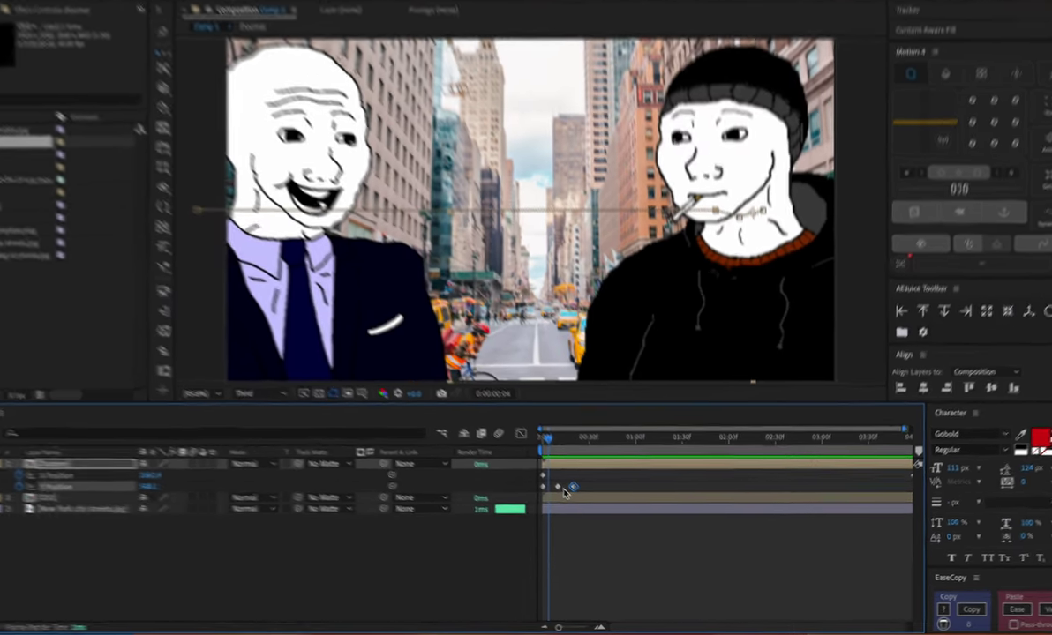
Copy the Doomer layer's first two Y Position keyframes and paste them repeatedly along the timeline, starting at 0:00:00:20.
left_click_drag(579, 502, 554, 502)
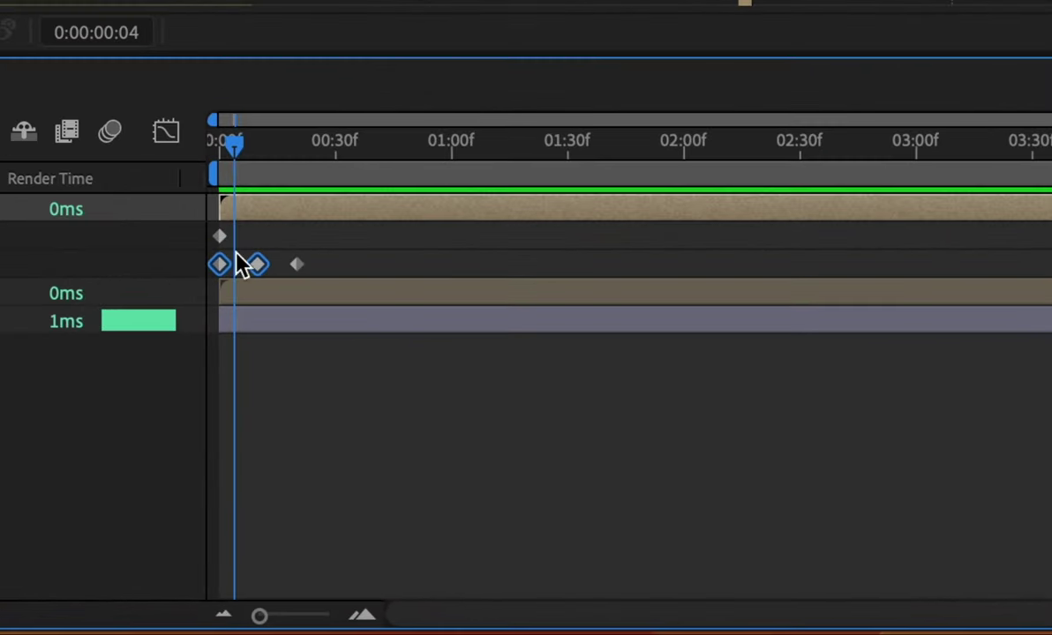
key("ctrl+c")
left_click(295, 148)
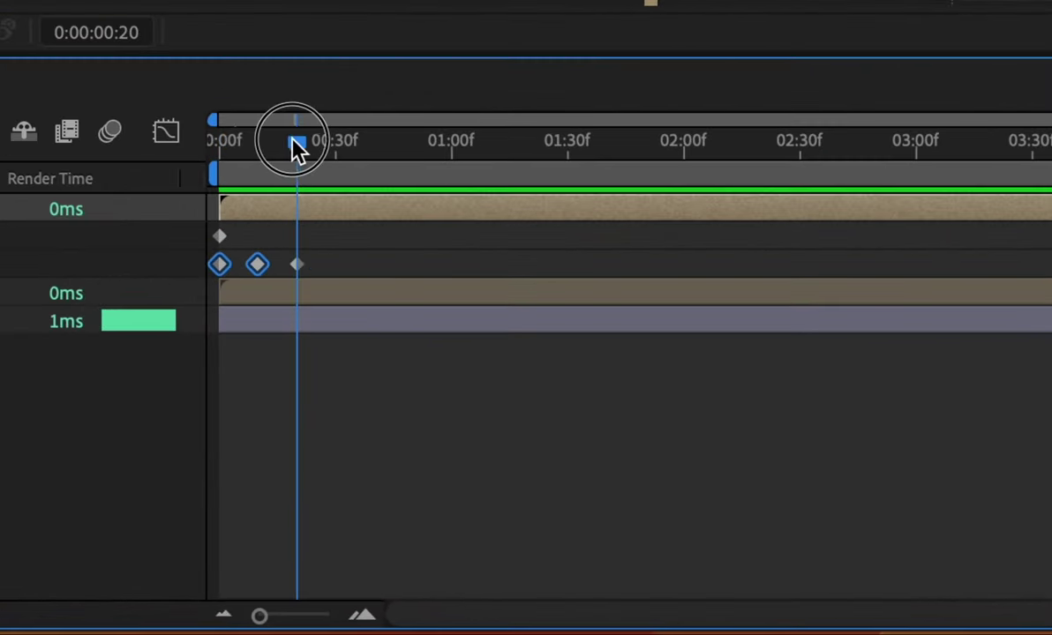
key("ctrl+v")
left_click(371, 149)
key("ctrl+v")
left_click(446, 148)
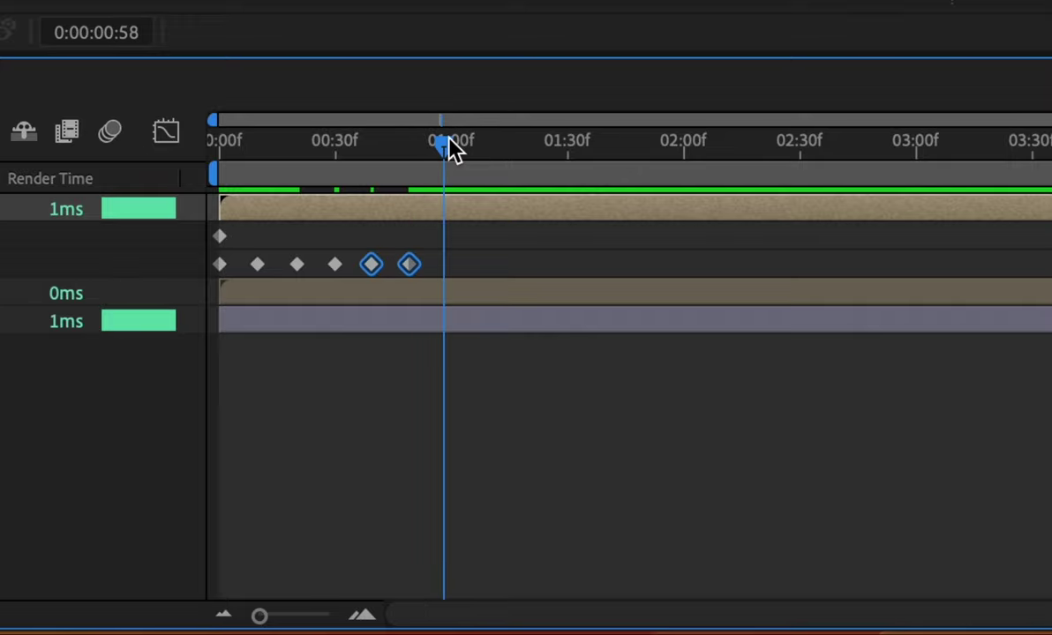
key("ctrl+v")
left_click(522, 149)
key("ctrl+v")
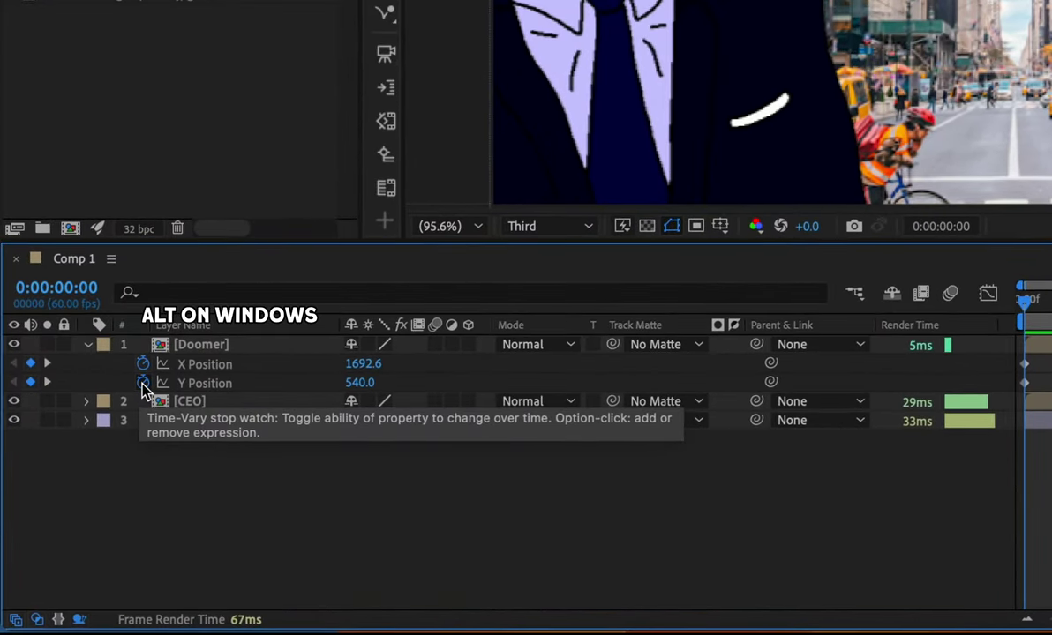
Add a loopOut() expression to the Doomer layer's Y Position and preview the looping bob over the whole composition.
left_click(142, 384, "alt")
type("loo")
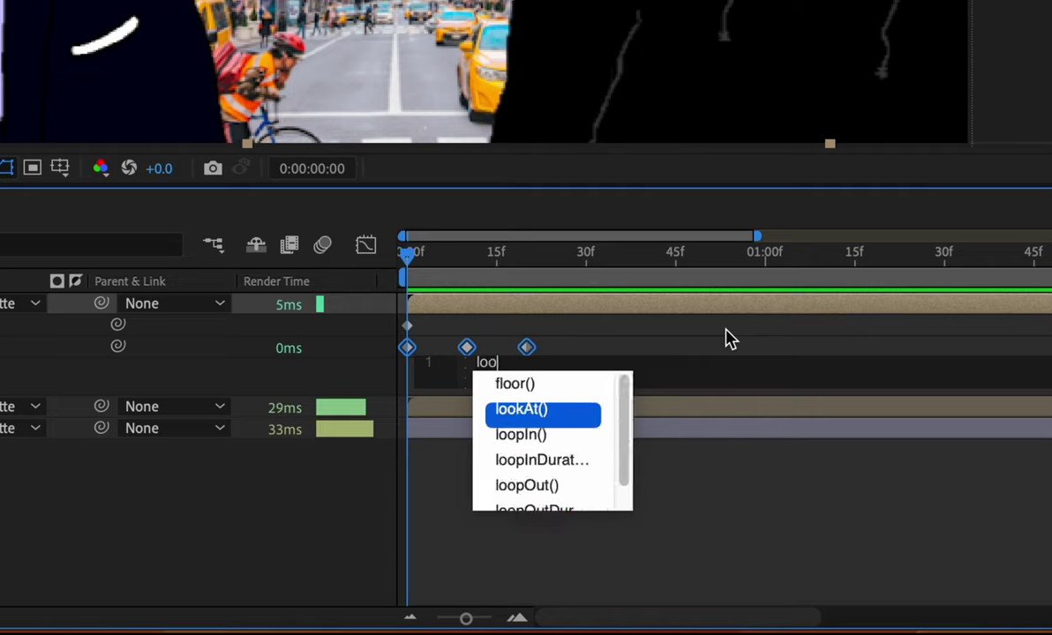
type("p")
key("Down")
key("Down")
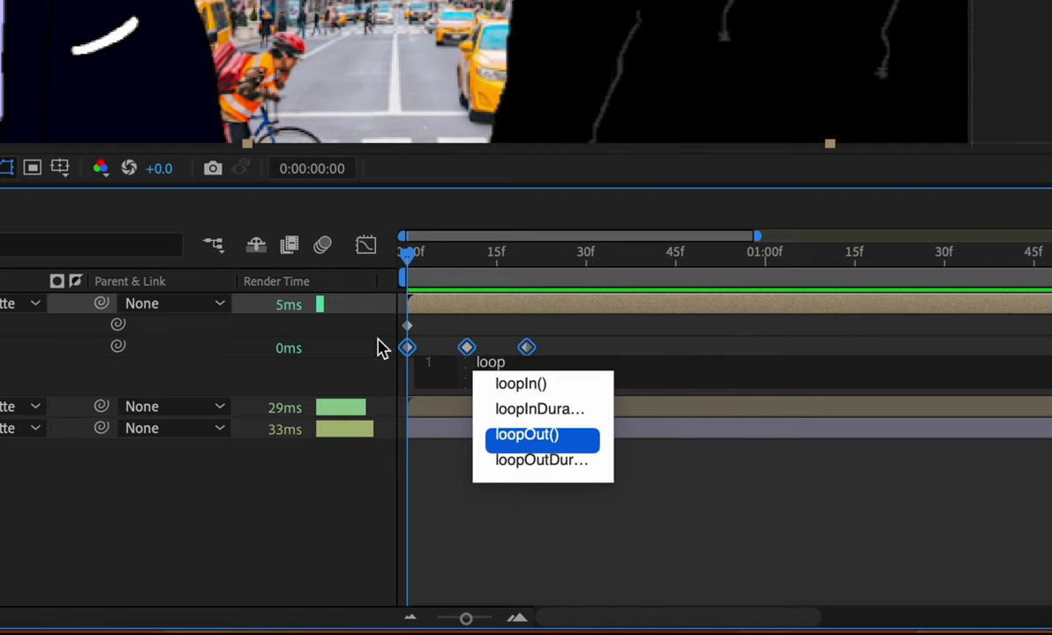
left_click(544, 441)
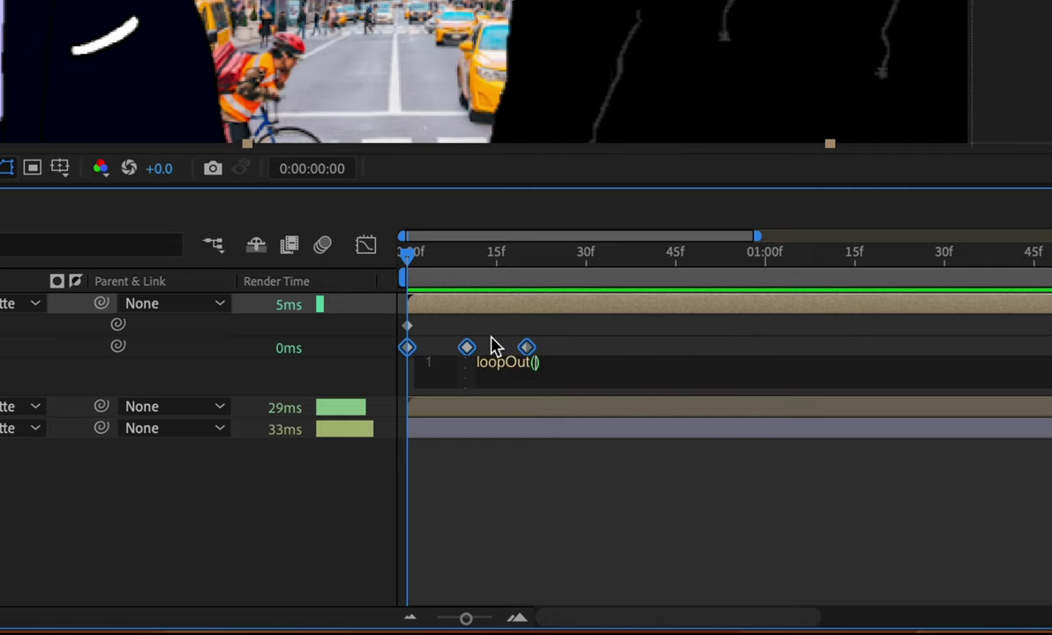
left_click(399, 406)
key("space")
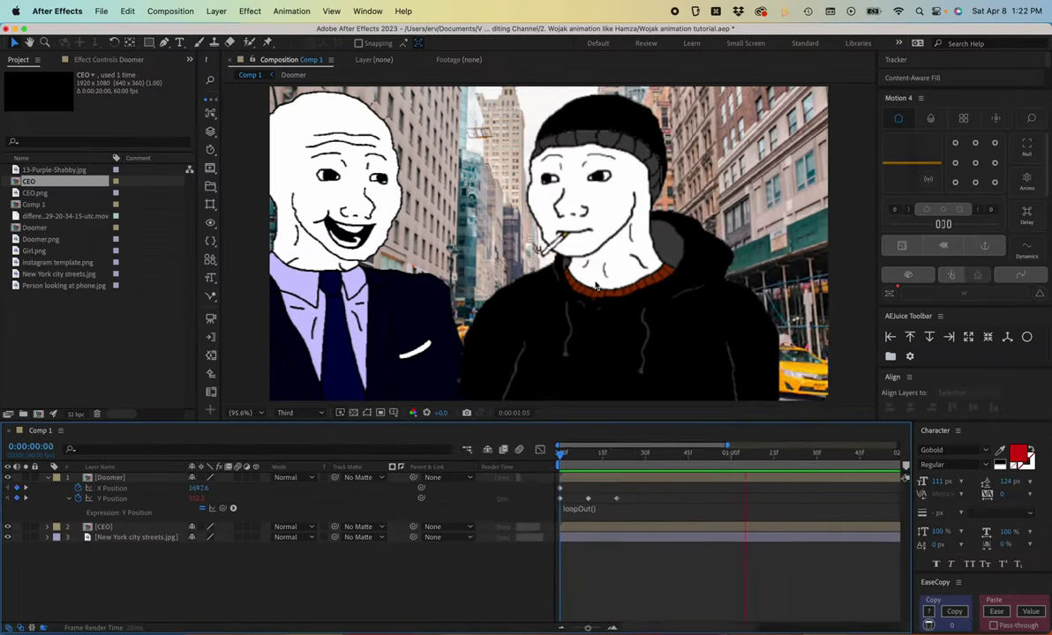
key("minus")
left_click(424, 284)
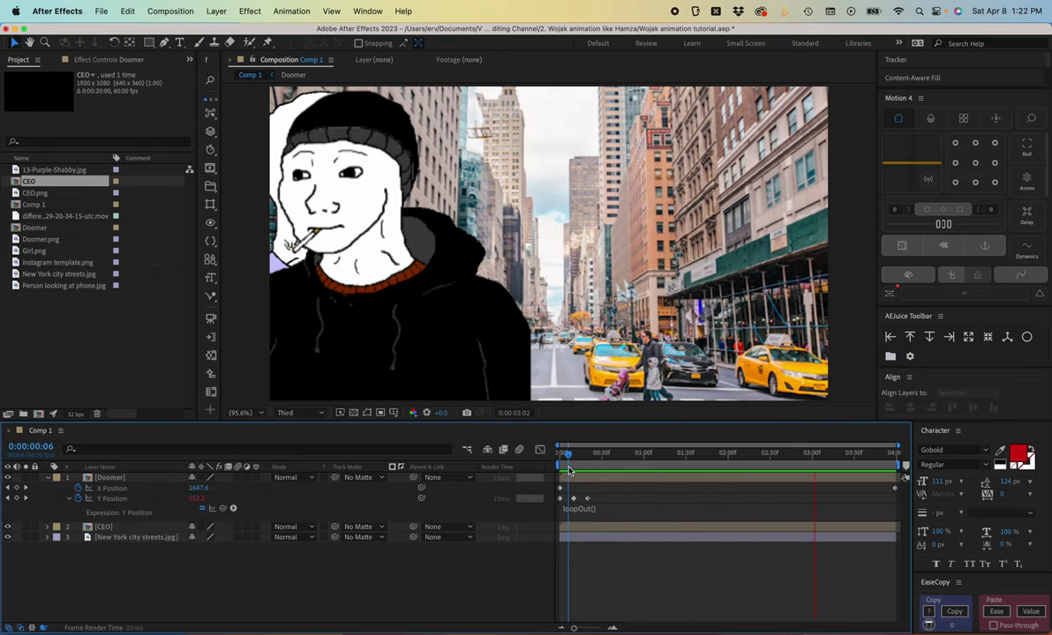
Separate the CEO layer's Position dimensions, keyframe both at 0:00:00:00, and keyframe a higher X Position at 0:00:03:59 so the character slides right.
left_click(128, 528)
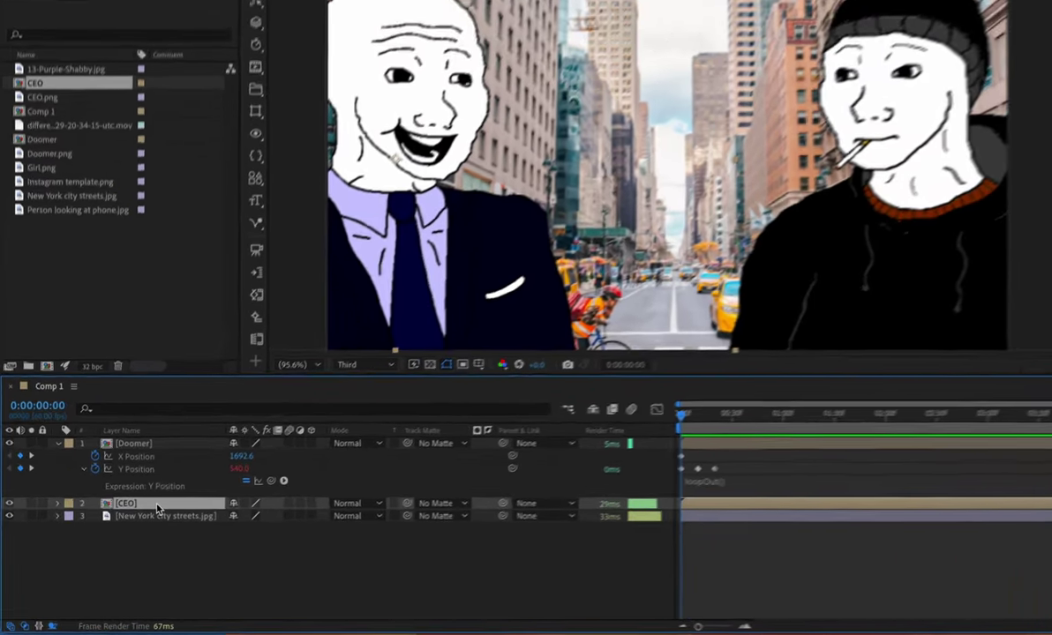
key("p")
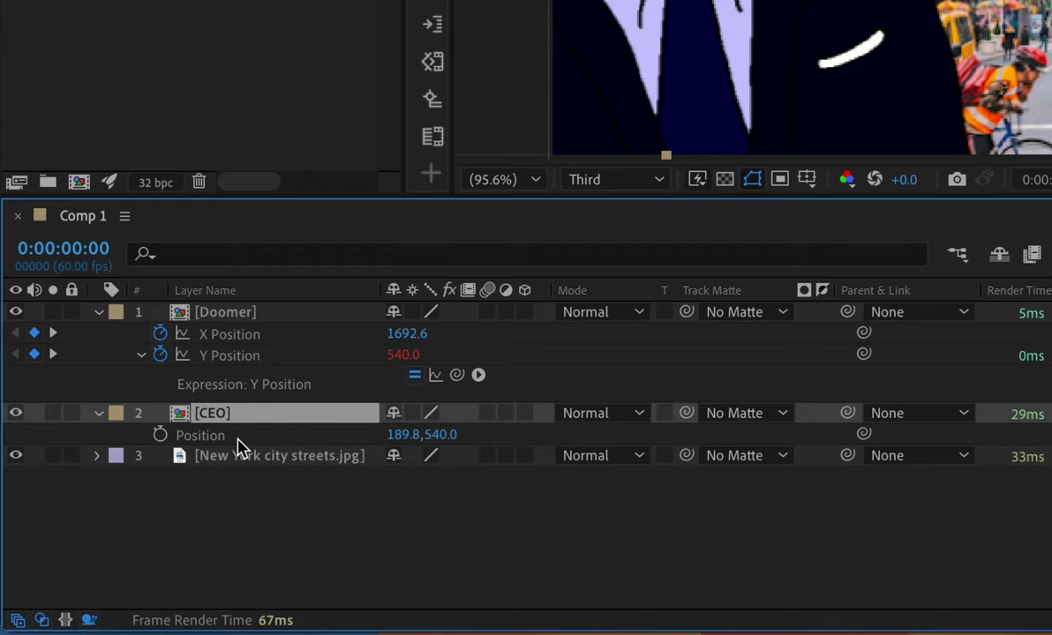
right_click(198, 444)
left_click(317, 311)
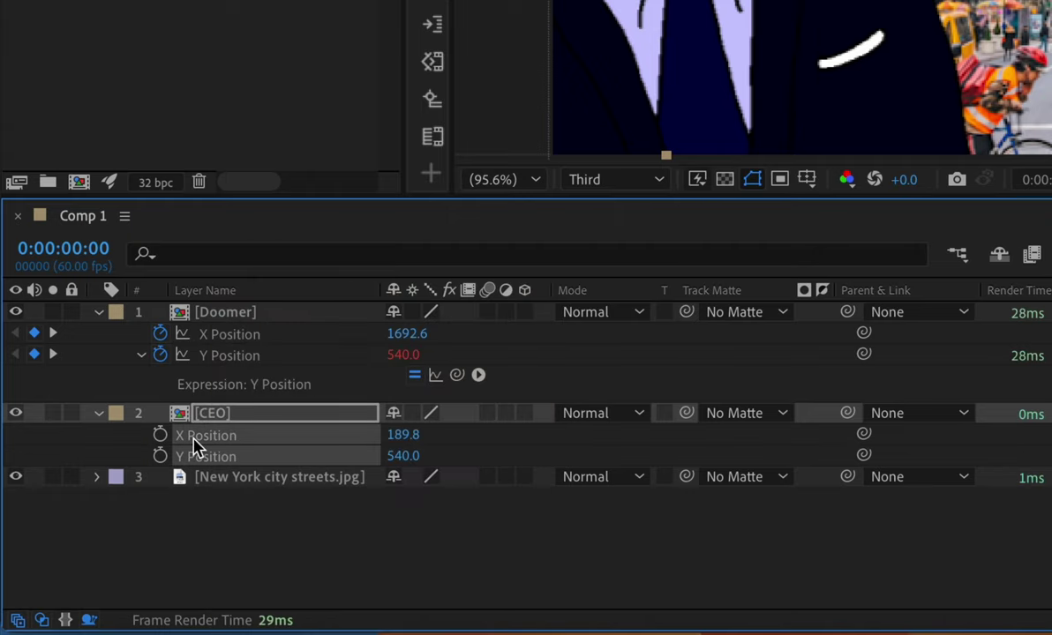
key("alt+shift+p")
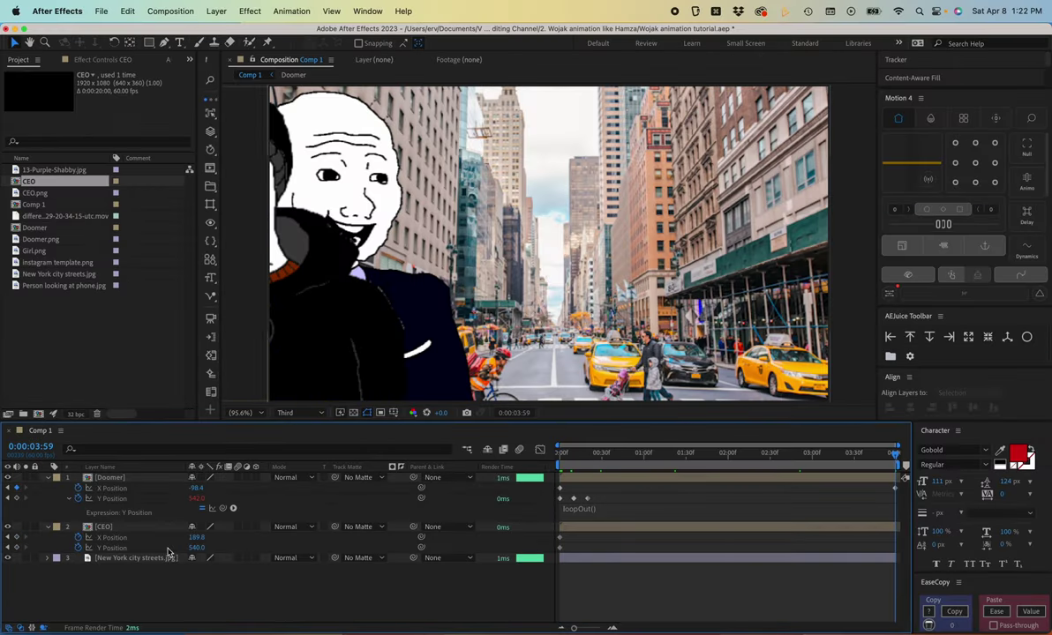
left_click_drag(196, 537, 446, 529)
Copy the Doomer layer's three Y Position keyframes onto the CEO layer's Y Position at 0:00:00:00 and preview both characters.
left_click_drag(597, 493, 559, 501)
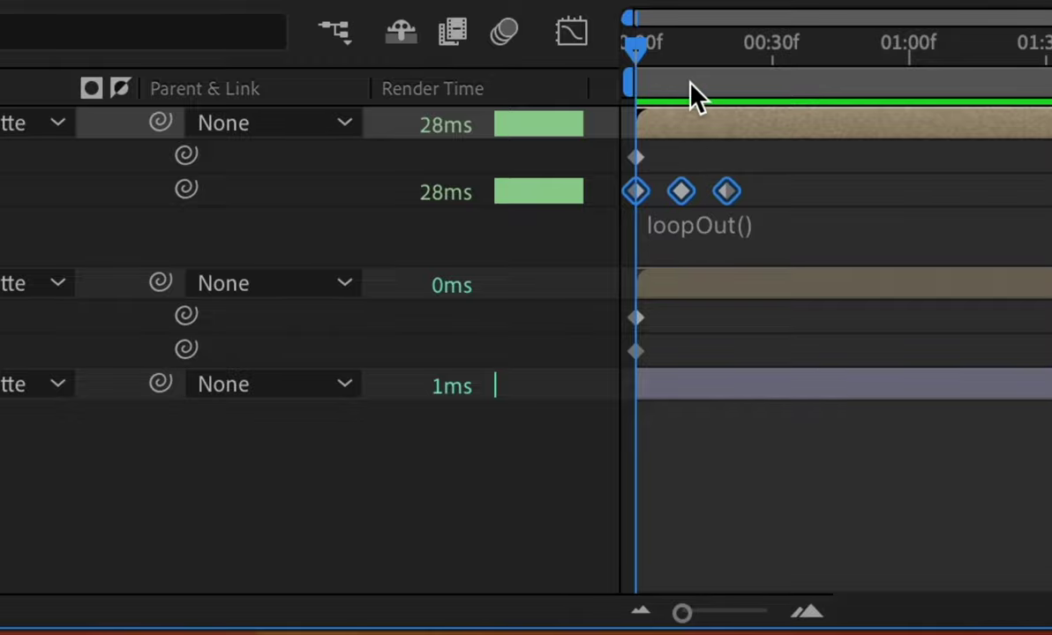
left_click(784, 351)
key("ctrl+v")
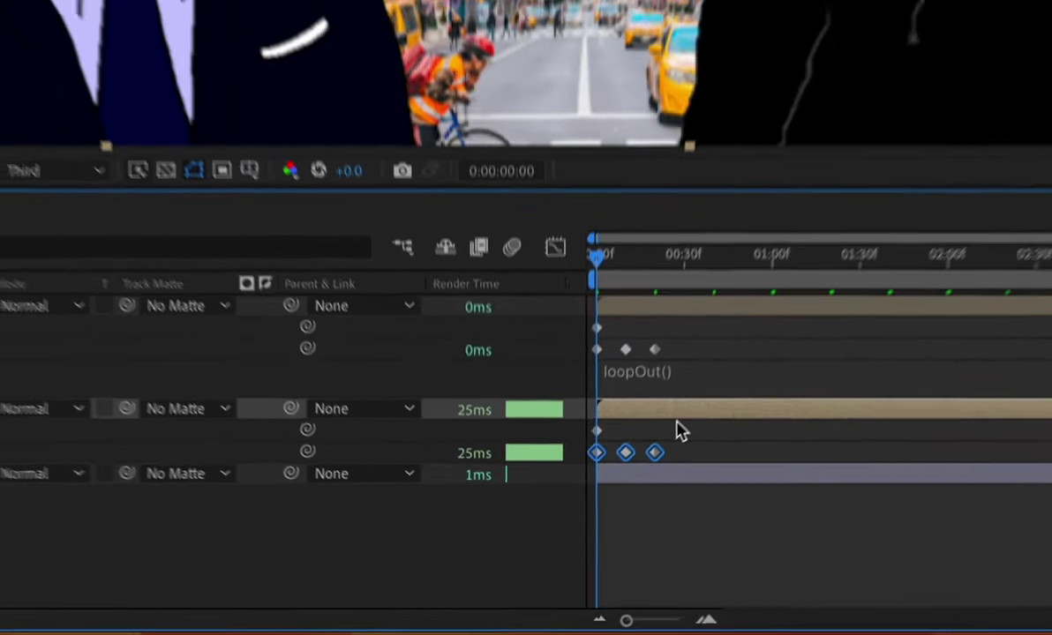
key("space")
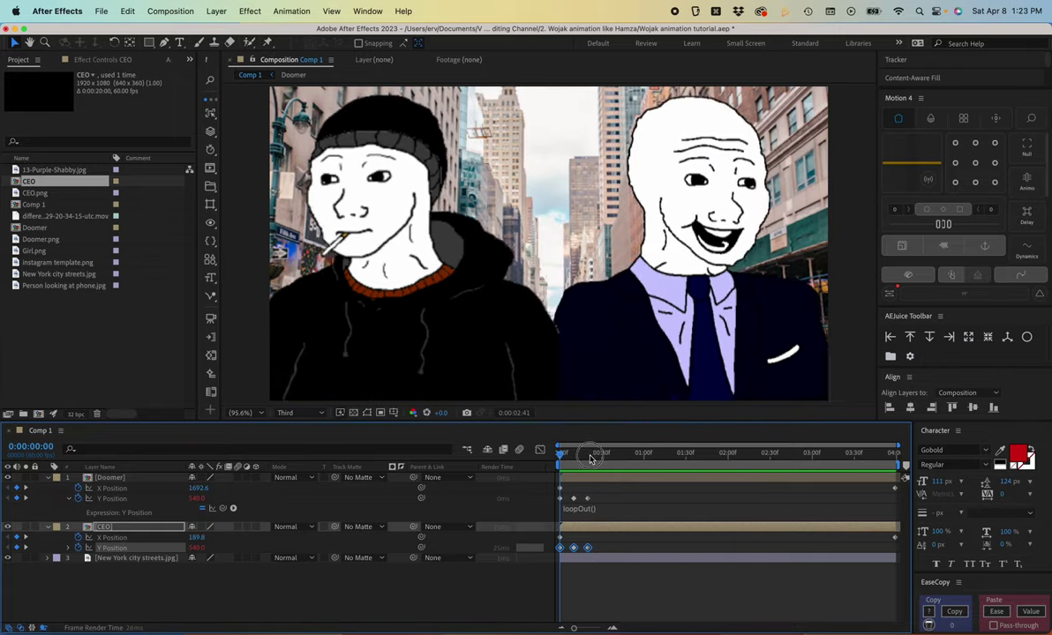
key("space")
Delete the CEO layer's first Y Position keyframe and shift the remaining two earlier so they start at 0:00:00:00.
left_click_drag(562, 460, 547, 426)
left_click(565, 535)
key("equal")
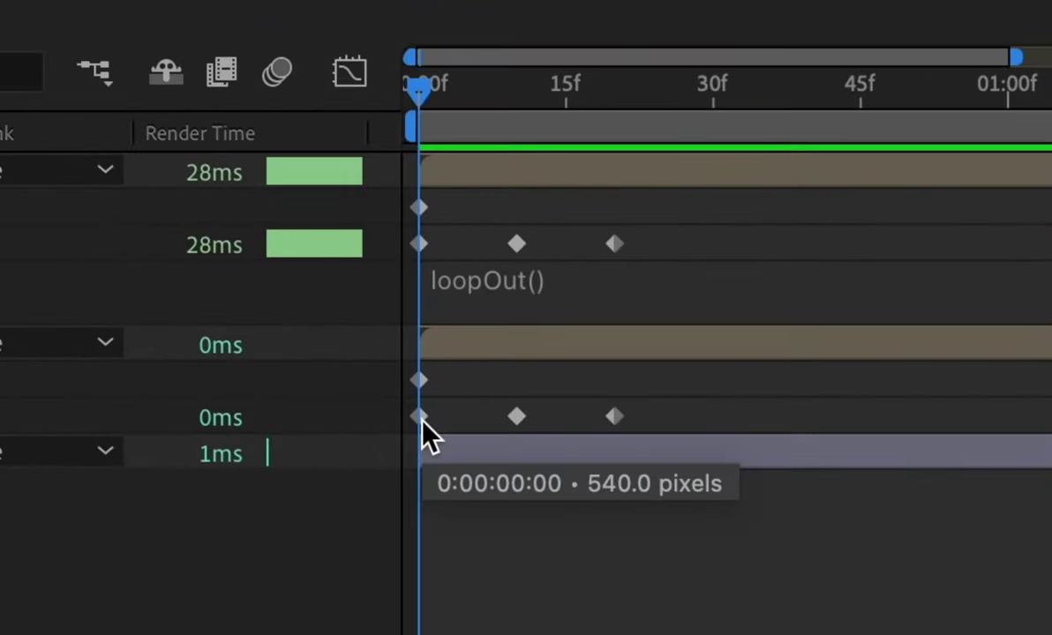
left_click(548, 544)
key("Delete")
left_click_drag(487, 415, 674, 418)
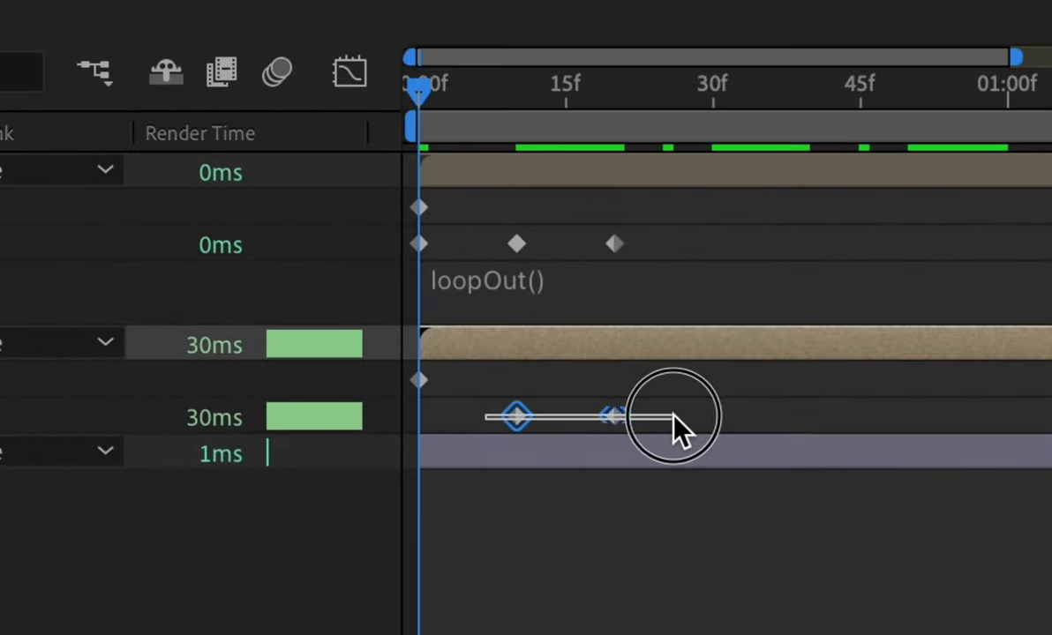
left_click_drag(516, 418, 427, 423)
left_click(452, 415)
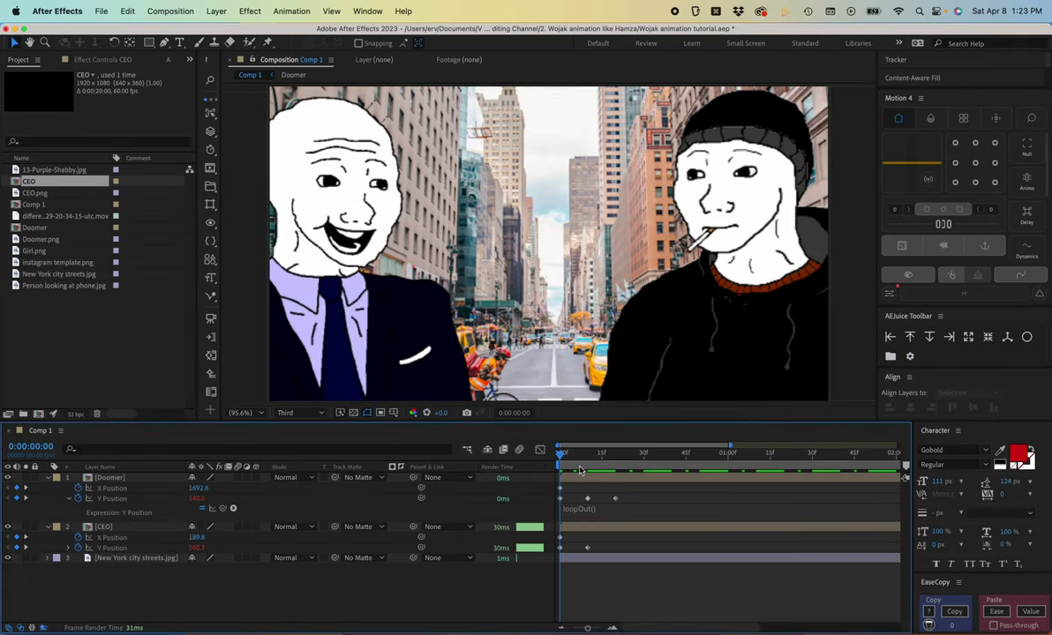
Add a copy of the CEO layer's first Y Position keyframe at 0:00:00:20 to complete its bob, and return to the start.
left_click(582, 526)
left_click(617, 457)
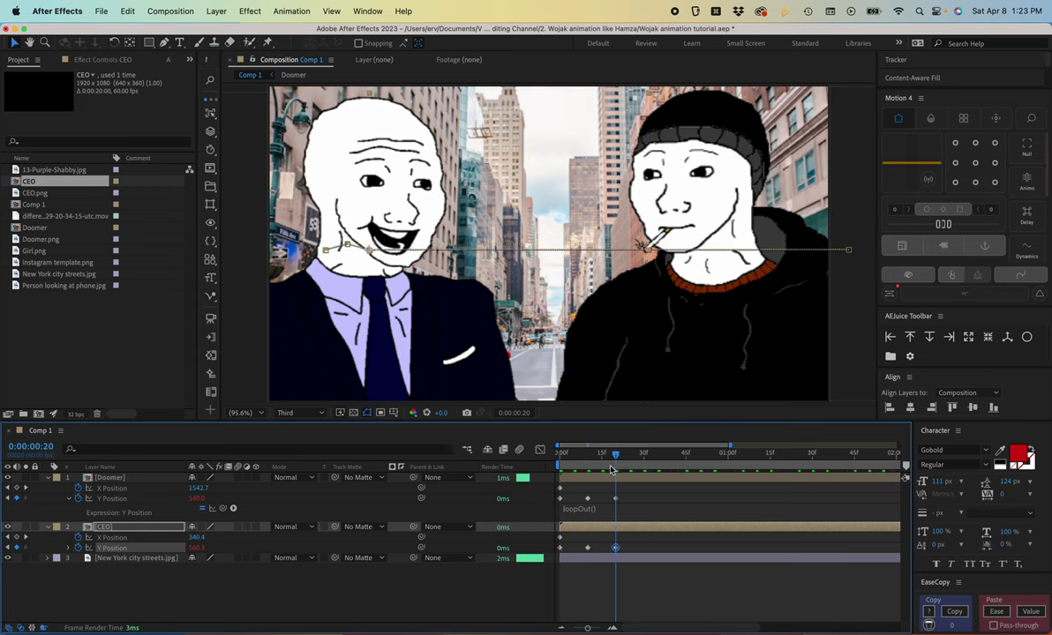
left_click_drag(615, 458, 530, 474)
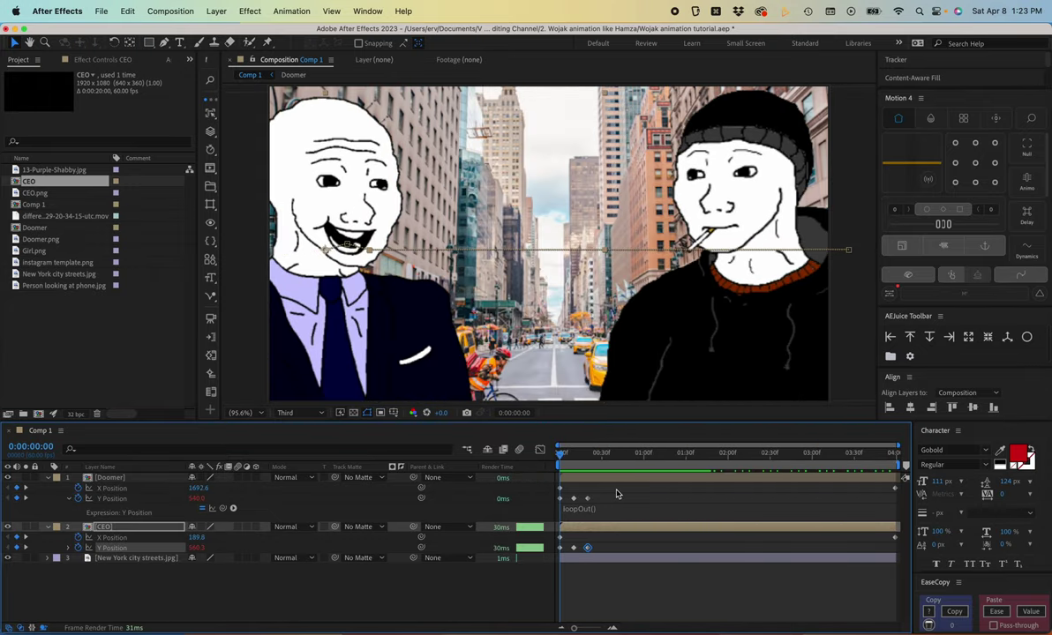
Apply Easy Ease to the Doomer layer's three Y Position keyframes.
left_click_drag(604, 496, 555, 503)
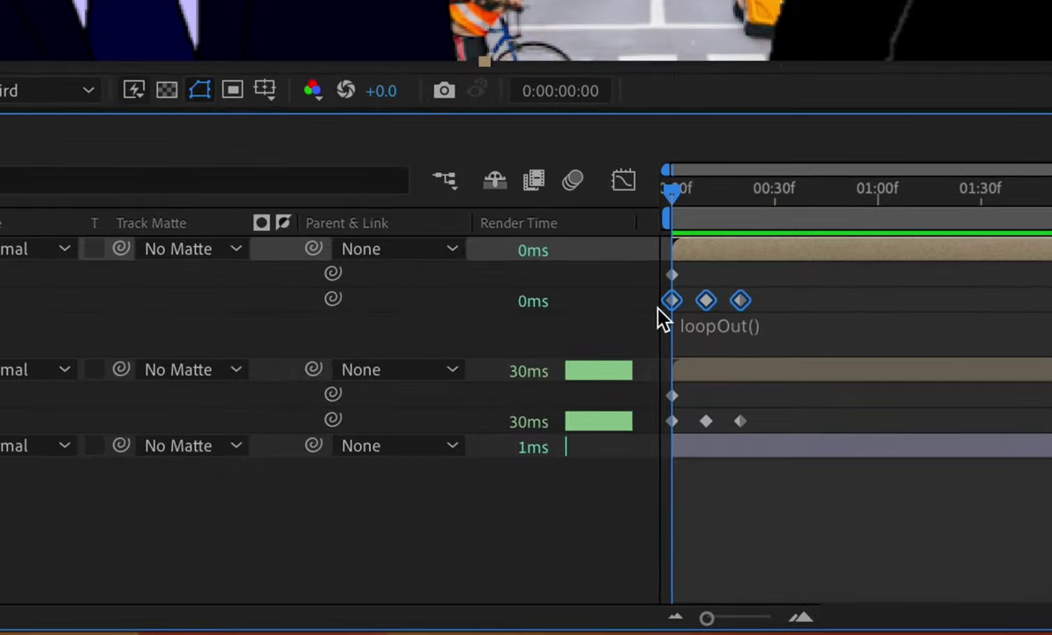
key("F9")
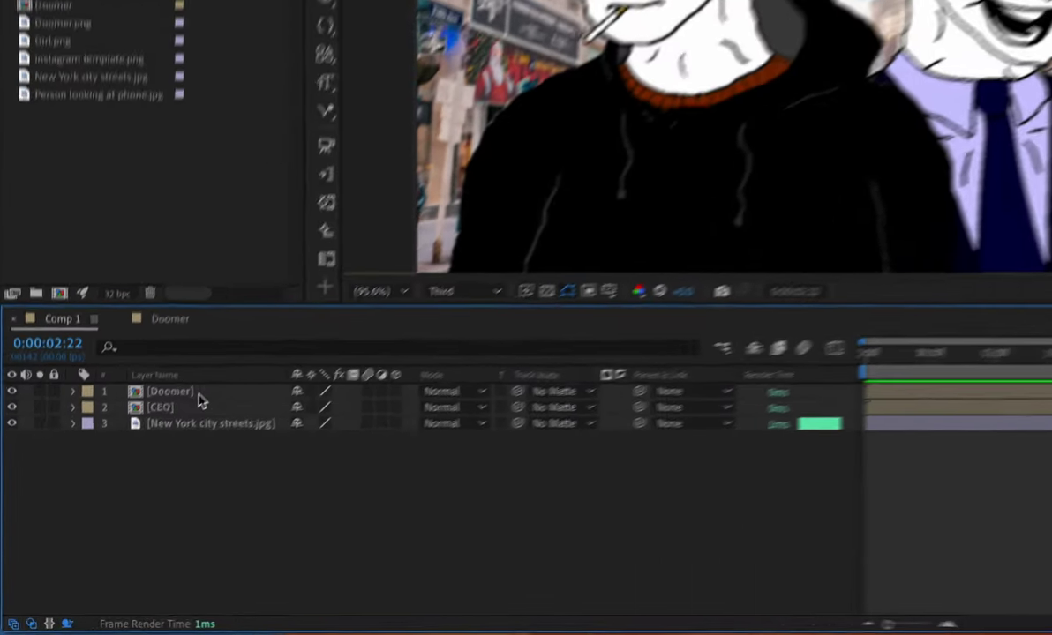
Open the Doomer precomp and add Person looking at phone.jpg as a layer above Doomer.png.
double_click(122, 477)
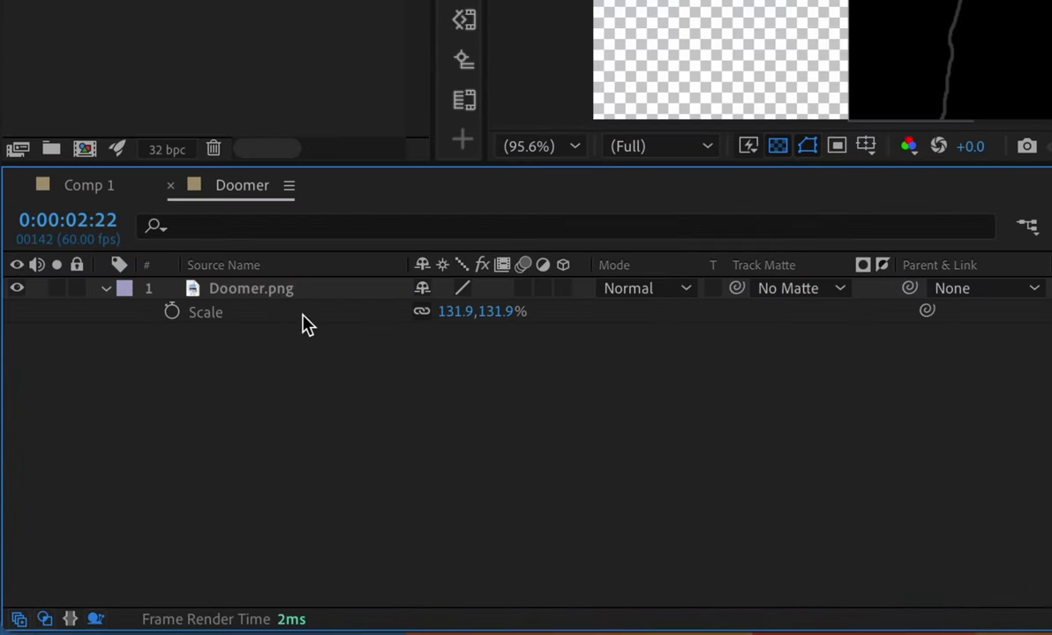
left_click(67, 228)
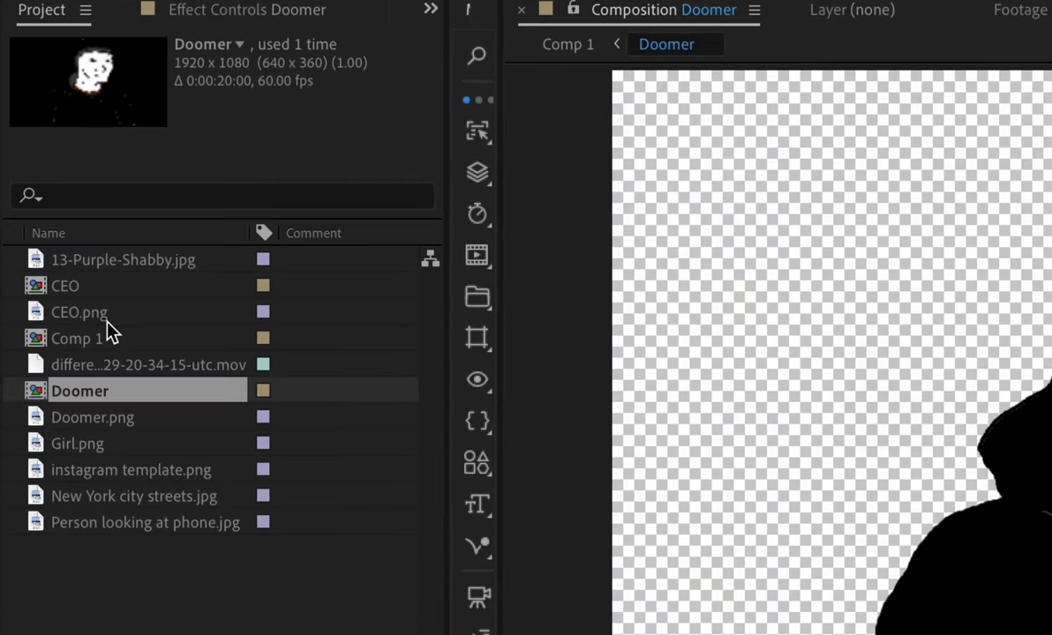
left_click(122, 444)
left_click(128, 470)
left_click(132, 496)
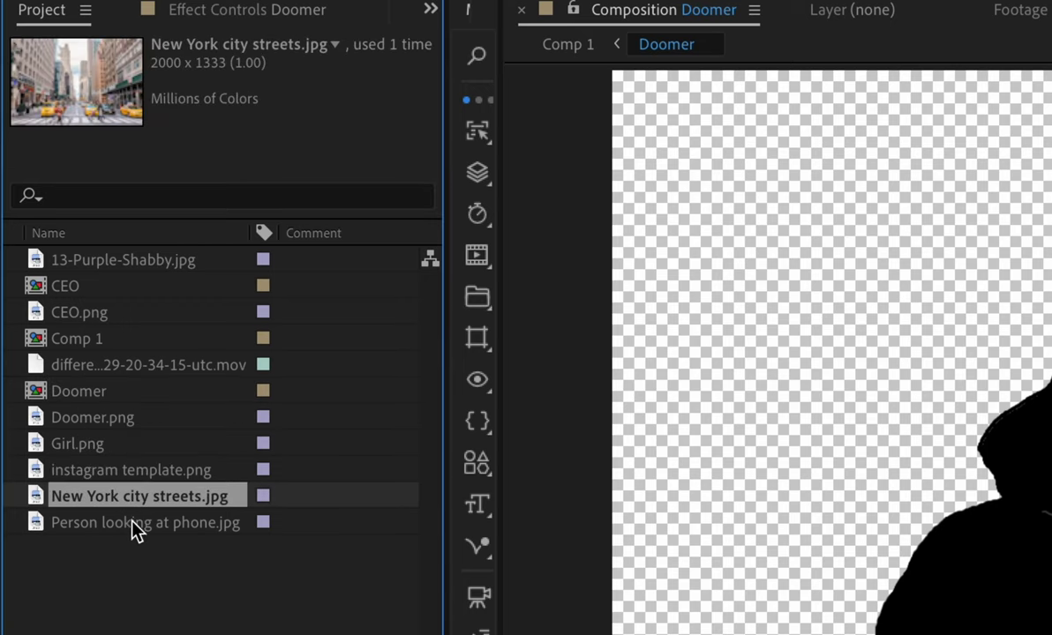
left_click(136, 523)
left_click_drag(137, 523, 181, 571)
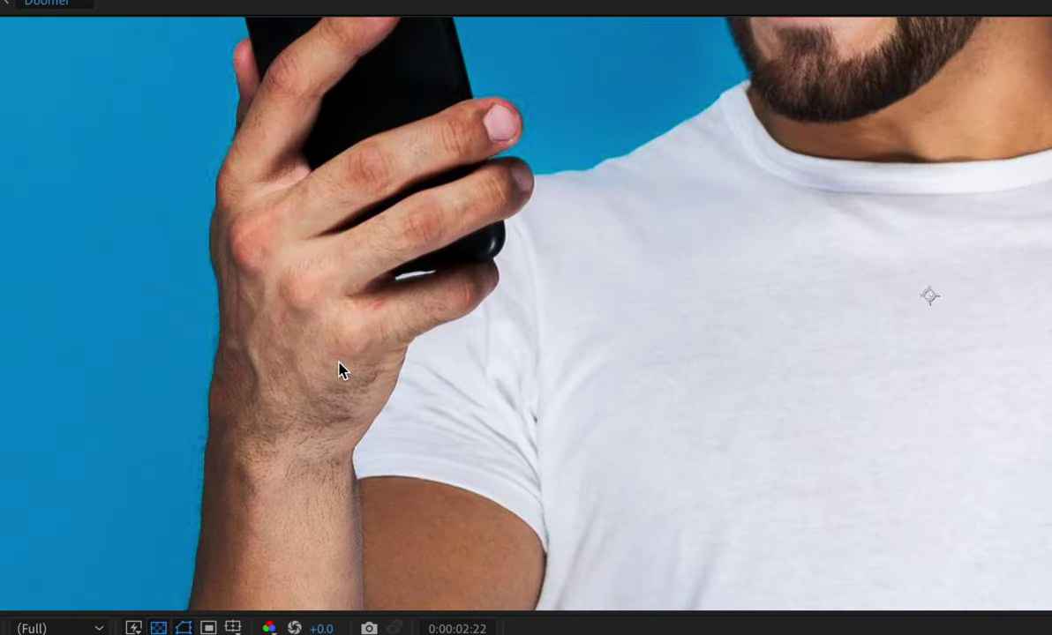
Start a Pen mask on the phone photo at the wrist's outer edge, crossing the wrist and following the inner palm edge upward.
left_click_drag(286, 391, 366, 357)
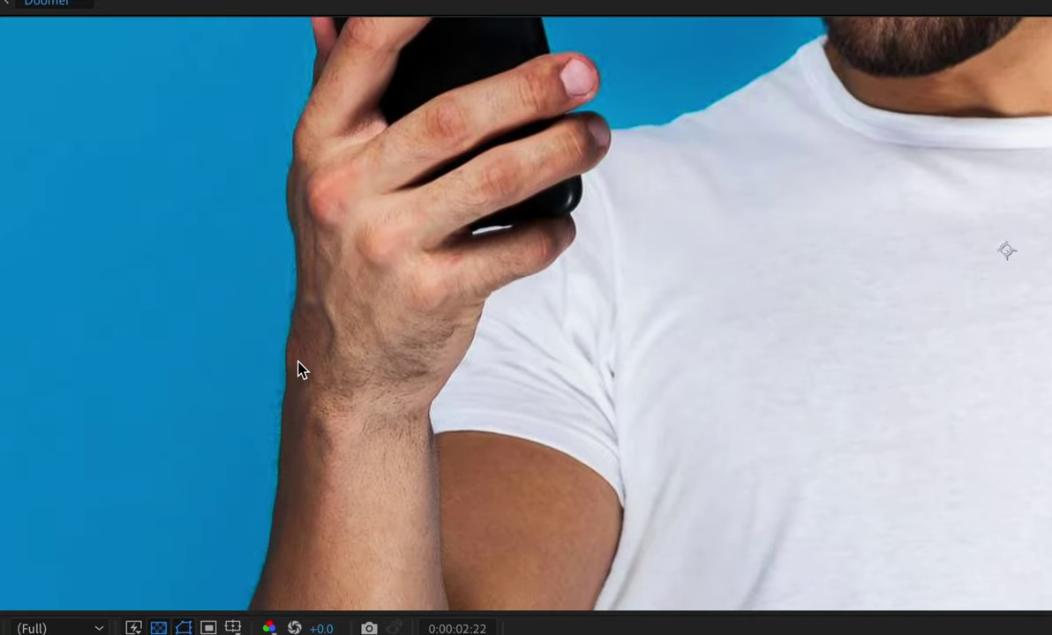
scroll(287, 381, "up", 1)
left_click_drag(287, 381, 451, 303)
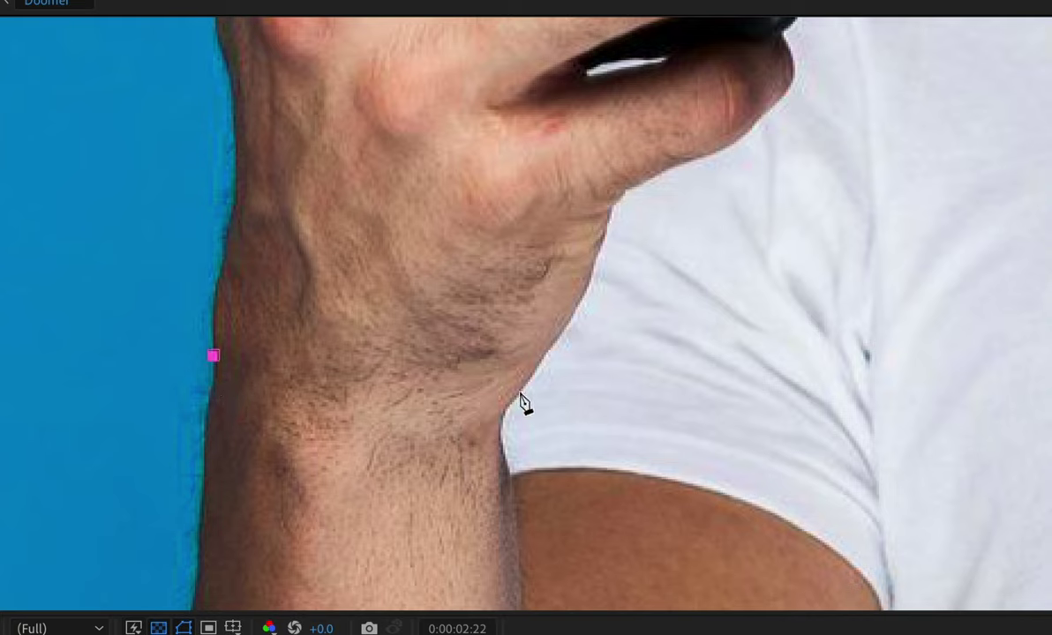
left_click_drag(528, 386, 587, 284)
left_click_drag(443, 298, 326, 316)
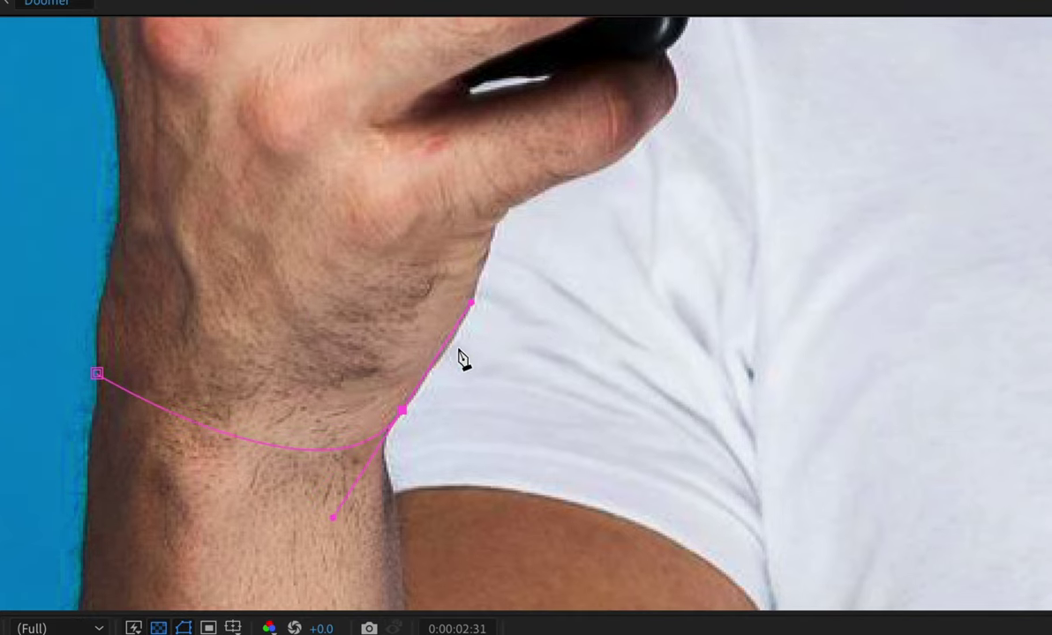
left_click_drag(450, 342, 463, 322)
left_click_drag(488, 246, 493, 219)
left_click_drag(517, 222, 337, 372)
Continue the mask path around the tips of the three lower fingers until it meets the phone's edge.
scroll(337, 372, "up", 1)
left_click_drag(592, 245, 619, 231)
left_click_drag(624, 217, 395, 411)
left_click_drag(511, 311, 473, 351)
left_click_drag(475, 305, 452, 410)
left_click(417, 377)
mouse_move(437, 335)
left_mouse_down()
mouse_move(443, 377)
mouse_move(479, 305)
left_mouse_up()
left_click(466, 265)
mouse_move(501, 243)
left_mouse_down()
mouse_move(534, 397)
mouse_move(600, 338)
left_mouse_up()
left_click(612, 237)
left_click_drag(612, 237, 589, 192)
mouse_move(545, 169)
left_mouse_down()
mouse_move(533, 357)
mouse_move(472, 366)
mouse_move(516, 314)
left_mouse_up()
left_click(422, 371)
left_click_drag(560, 220, 549, 174)
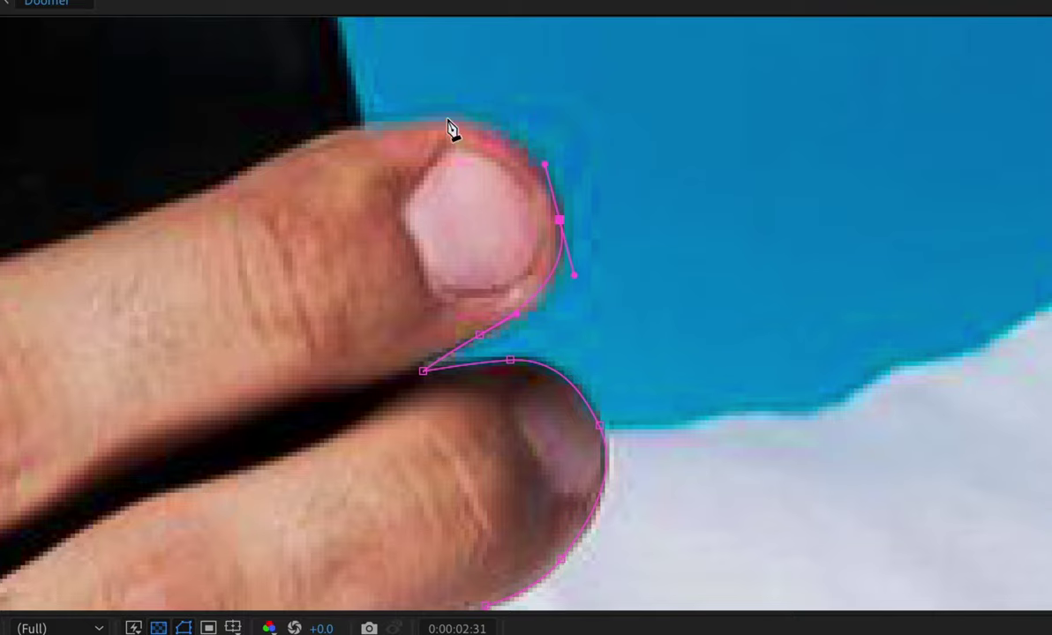
left_click_drag(448, 120, 416, 118)
left_click_drag(212, 180, 187, 187)
left_click_drag(45, 234, 9, 245)
mouse_move(24, 257)
left_mouse_down()
mouse_move(748, 128)
mouse_move(282, 529)
mouse_move(392, 417)
mouse_move(432, 634)
mouse_move(431, 436)
left_mouse_up()
scroll(390, 418, "down", 1)
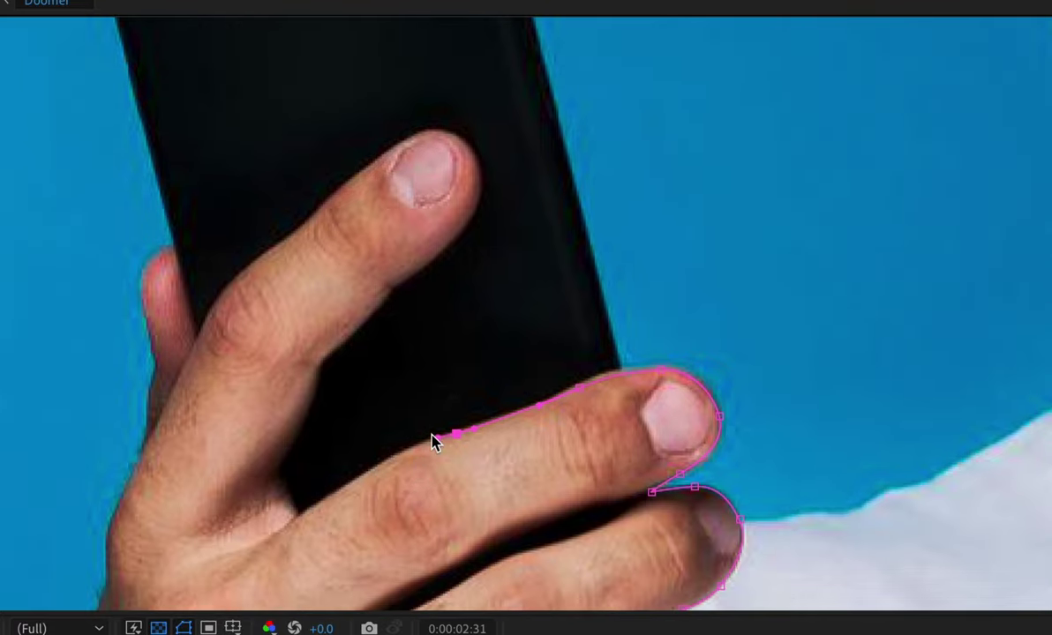
Extend the mask path along the phone's long edge, around its top corners and down to the fingertip behind the phone.
scroll(568, 410, "up", 1)
left_click_drag(697, 419, 519, 444)
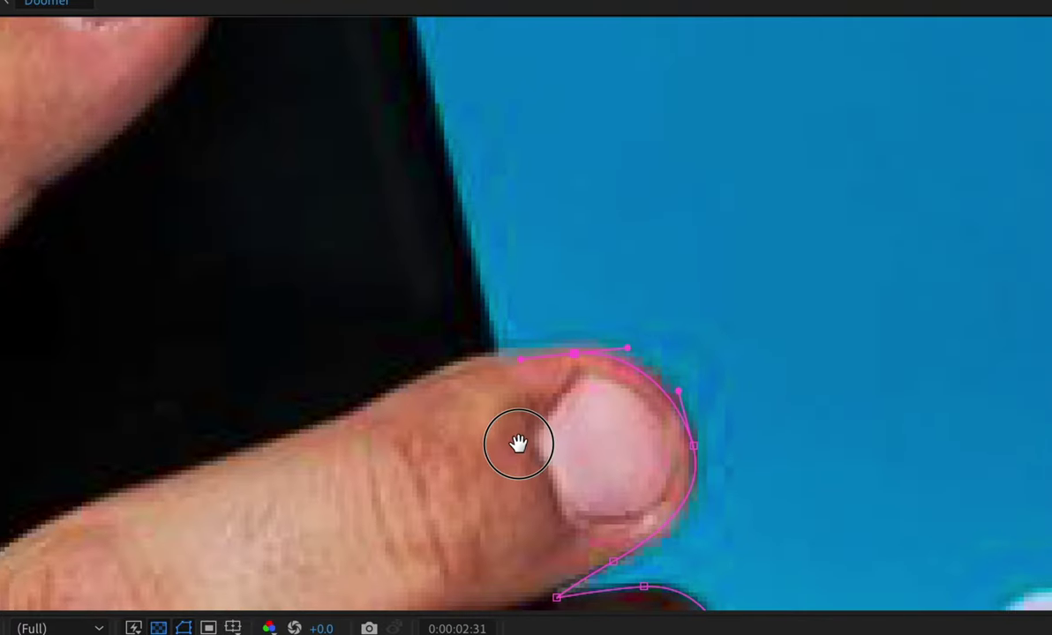
scroll(495, 494, "up", 3)
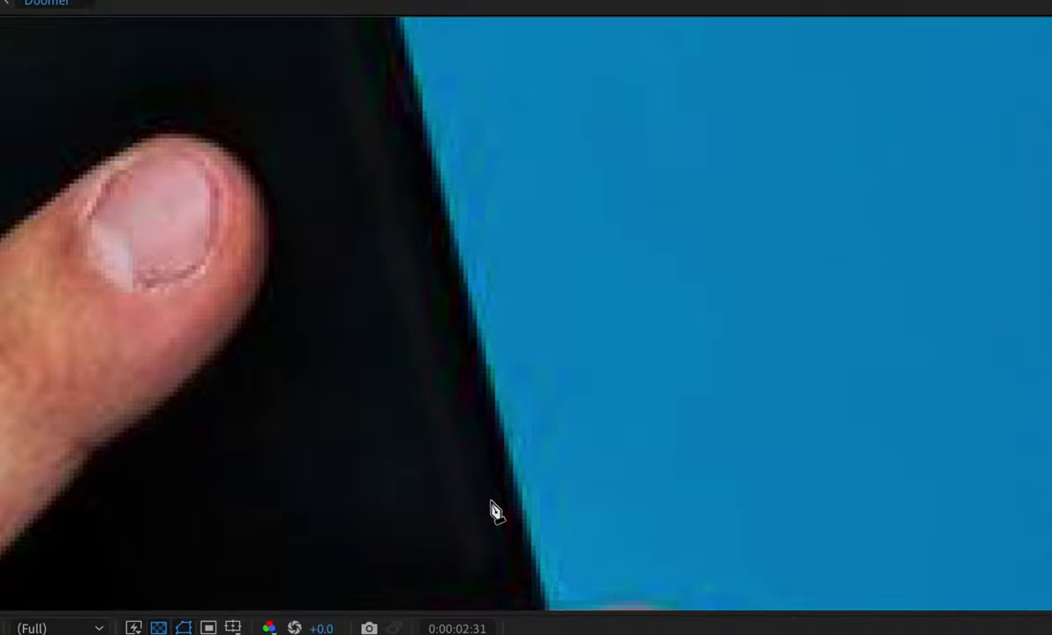
left_click(421, 137)
left_click_drag(421, 137, 631, 609)
left_click(558, 315)
left_click_drag(411, 235, 256, 266)
left_click_drag(221, 273, 1048, 175)
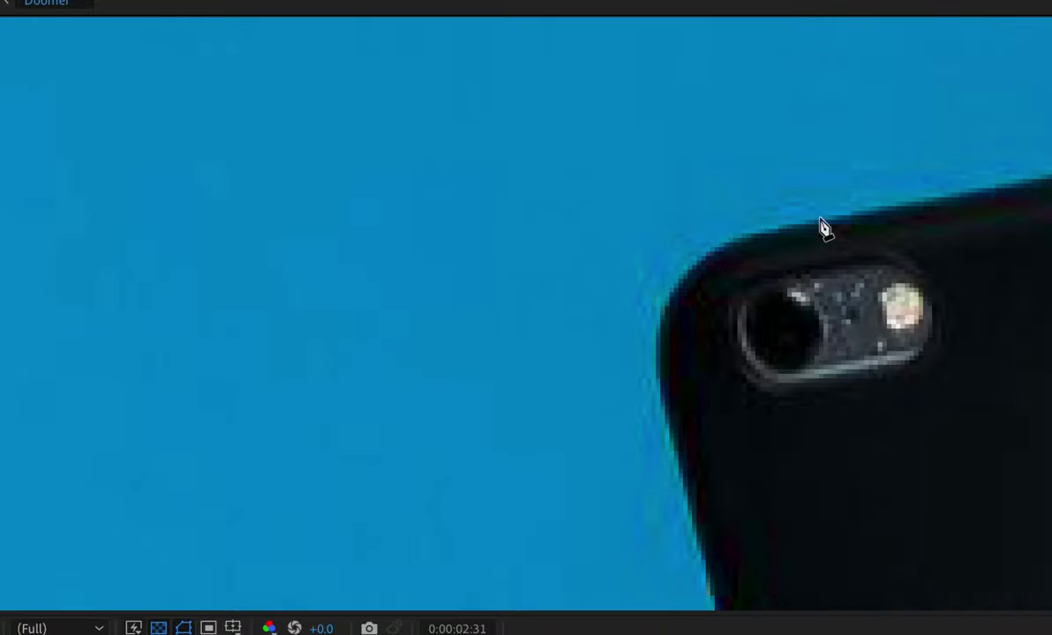
left_click(721, 250)
left_click_drag(730, 253, 499, 285)
left_click_drag(489, 282, 512, 273)
left_click_drag(428, 406, 445, 508)
left_click_drag(473, 365, 459, 17)
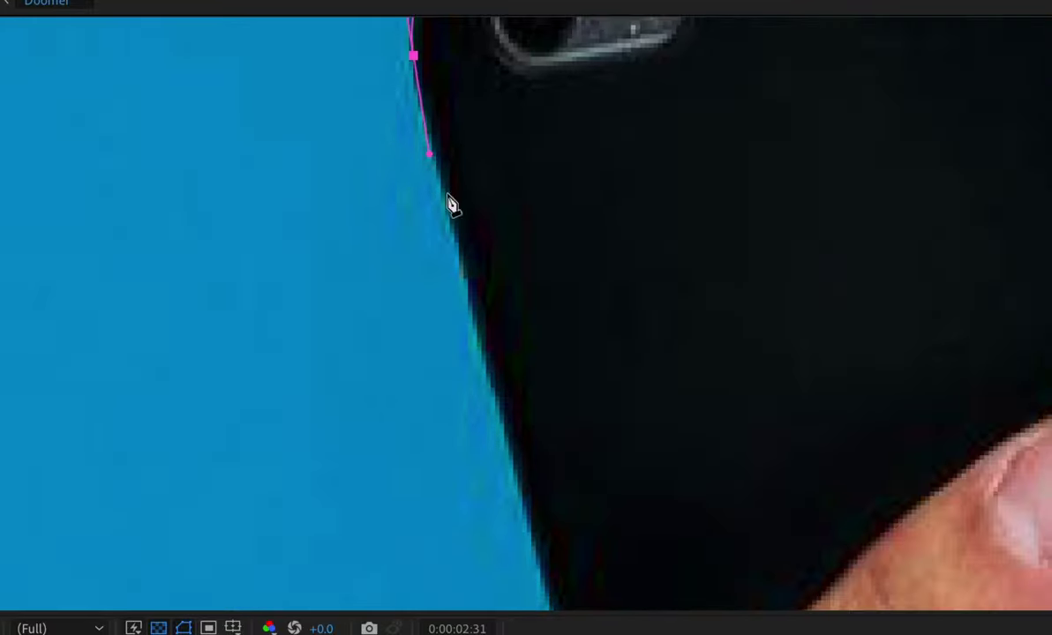
left_click(521, 502)
left_click_drag(537, 522, 526, 460)
left_click_drag(543, 581, 545, 370)
left_click(549, 376)
Trace the mask around the fingertip behind the phone and down the back of the hand, closing it at the wrist.
left_click_drag(489, 435, 478, 498)
left_click_drag(553, 605, 543, 332)
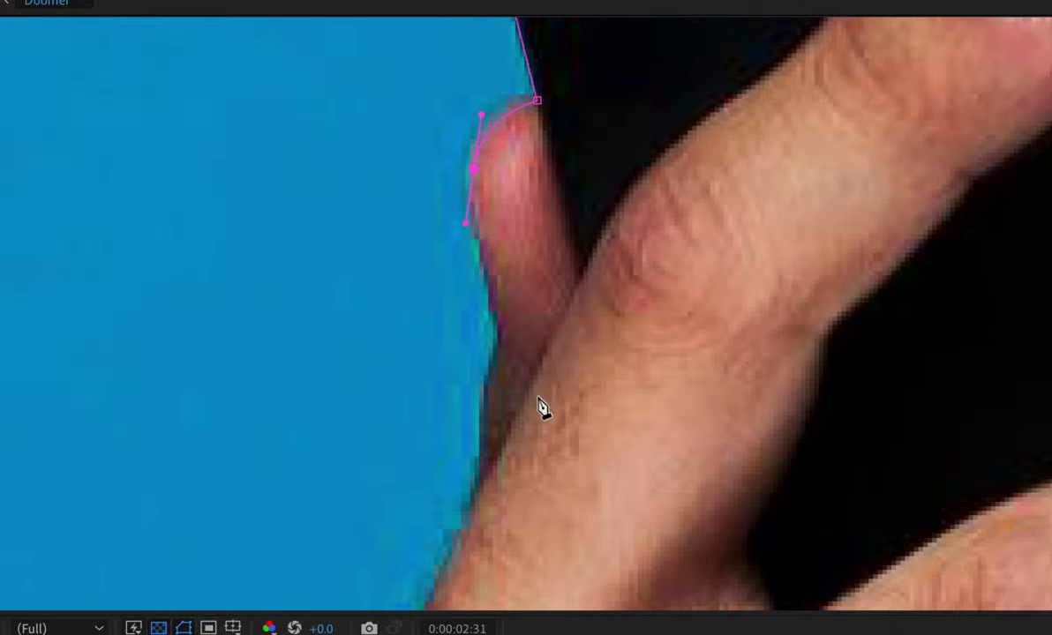
left_click_drag(488, 295, 495, 315)
left_click_drag(483, 389, 481, 485)
left_click_drag(446, 466, 521, 176)
left_click(501, 358)
left_click_drag(481, 397, 574, 256)
left_click_drag(552, 249, 515, 198)
left_click_drag(497, 270, 491, 301)
mouse_move(499, 448)
left_mouse_down()
mouse_move(476, 384)
mouse_move(504, 438)
left_mouse_up()
left_click_drag(502, 518, 488, 318)
left_click_drag(485, 453, 477, 344)
left_click_drag(478, 388, 481, 181)
left_click_drag(467, 189, 466, 213)
left_click_drag(452, 269, 448, 281)
left_click_drag(445, 335, 444, 356)
left_click(440, 423)
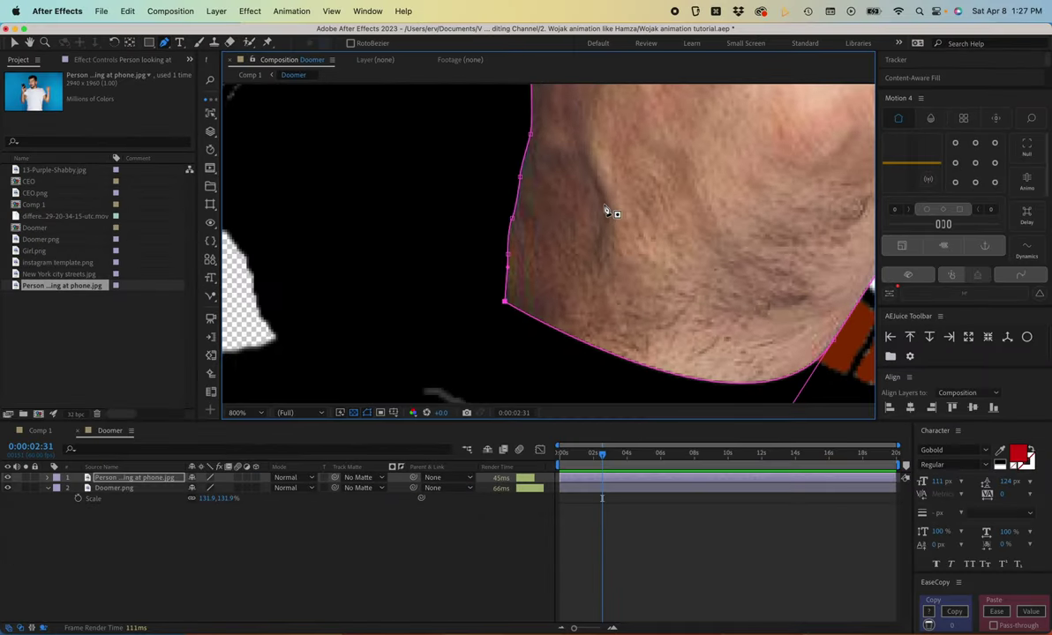
Scale the masked hand-and-phone layer to 79.8% and reposition it over the near side of the Doomer's face.
left_click_drag(605, 212, 485, 267)
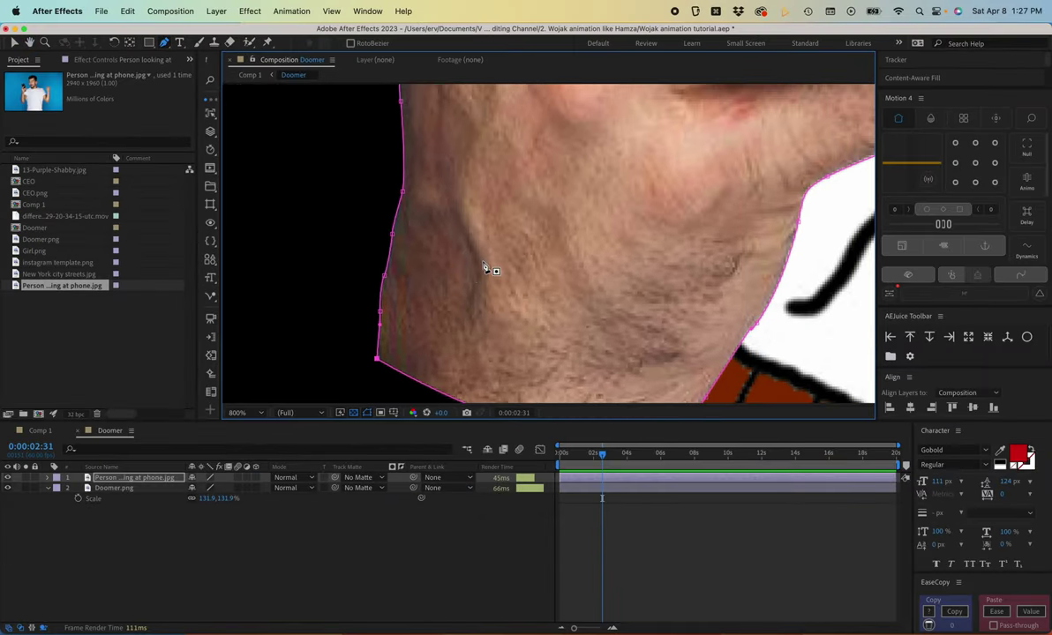
key("shift+slash")
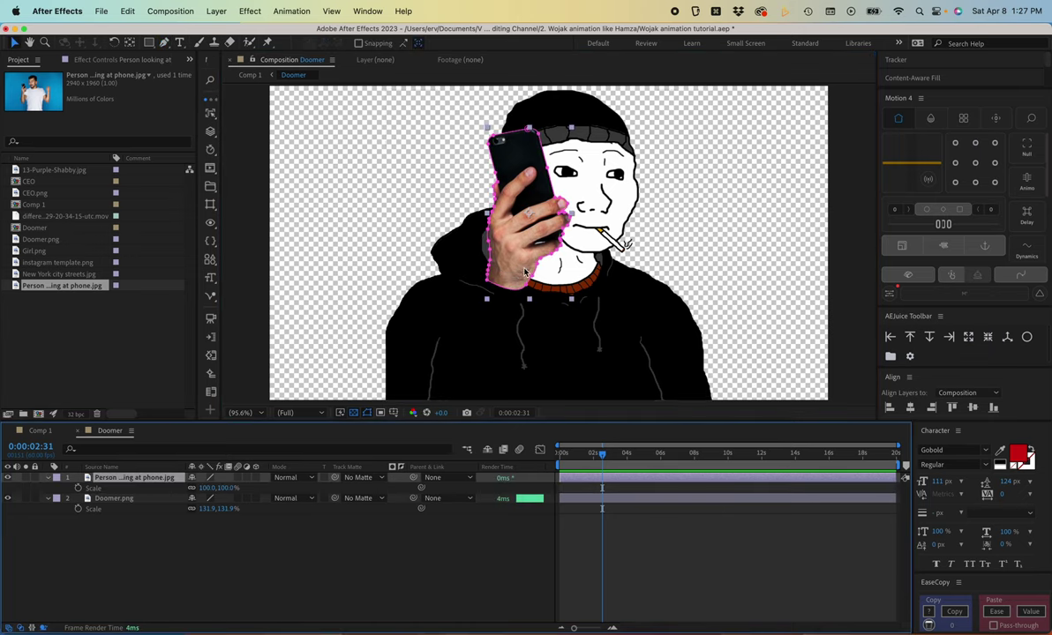
left_click_drag(519, 243, 527, 246)
left_click_drag(216, 488, 137, 486)
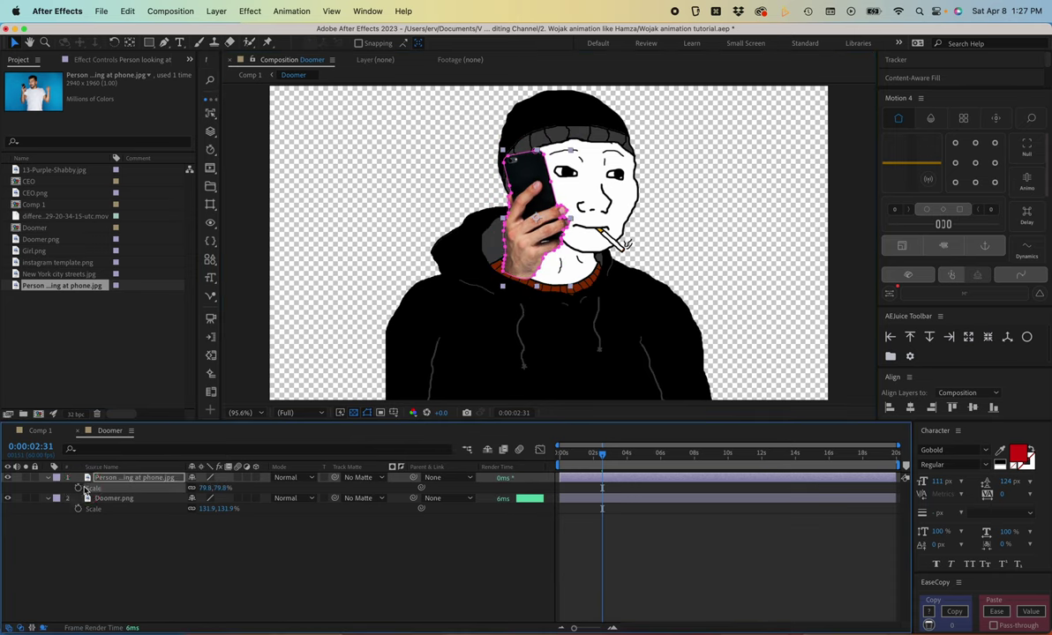
left_click(525, 250)
left_click_drag(525, 250, 521, 254)
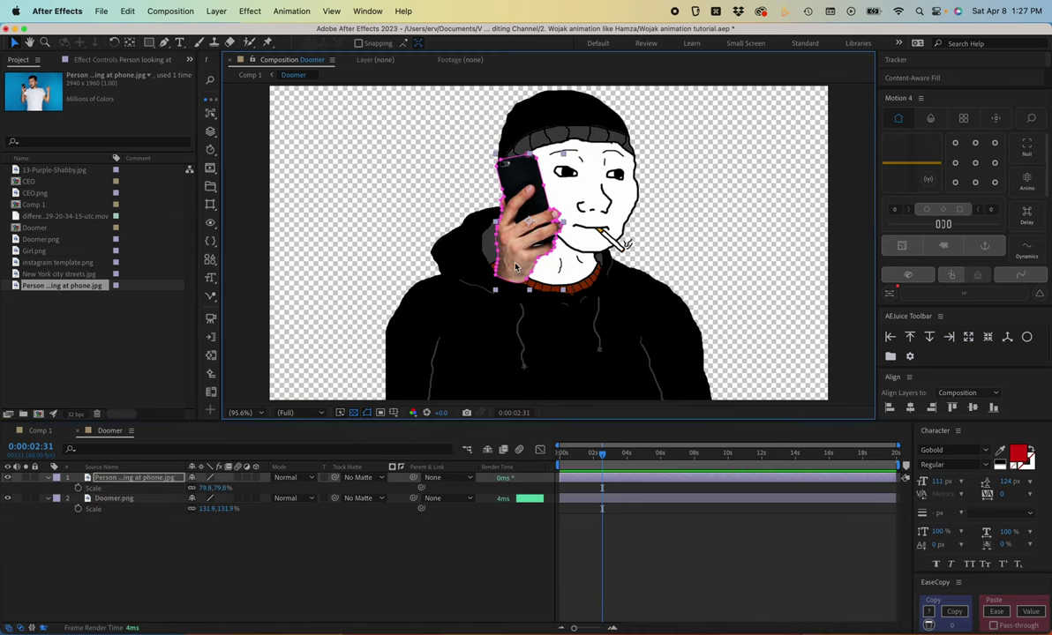
Flip the hand-and-phone layer horizontally and place it in front of the Doomer's mouth at a scale of -93.3, 93.3%.
right_click(515, 259)
mouse_move(574, 303)
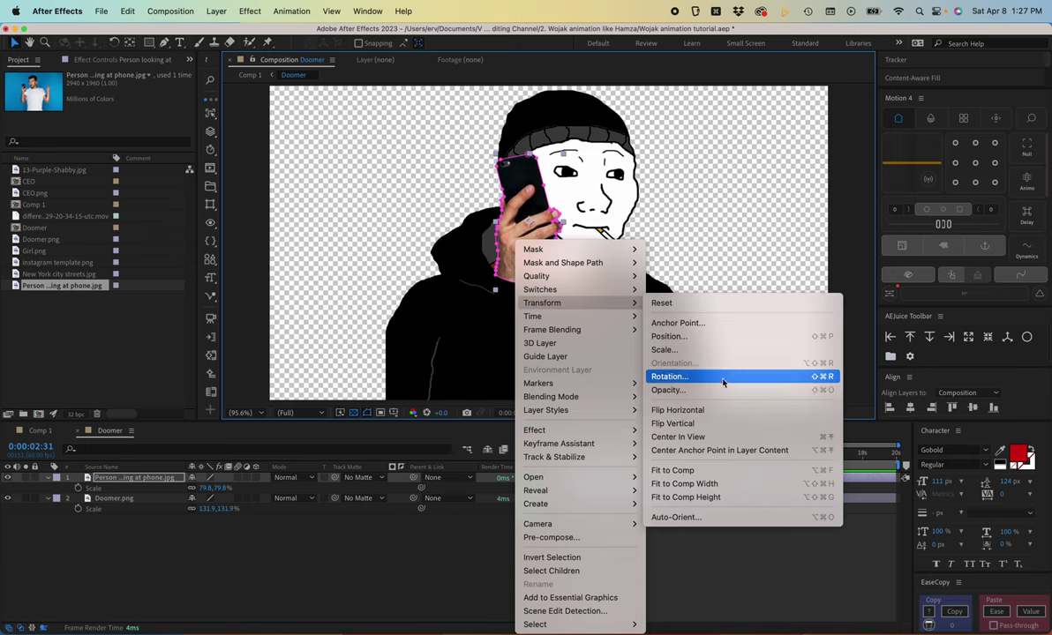
left_click(649, 384)
left_click_drag(547, 257, 646, 271)
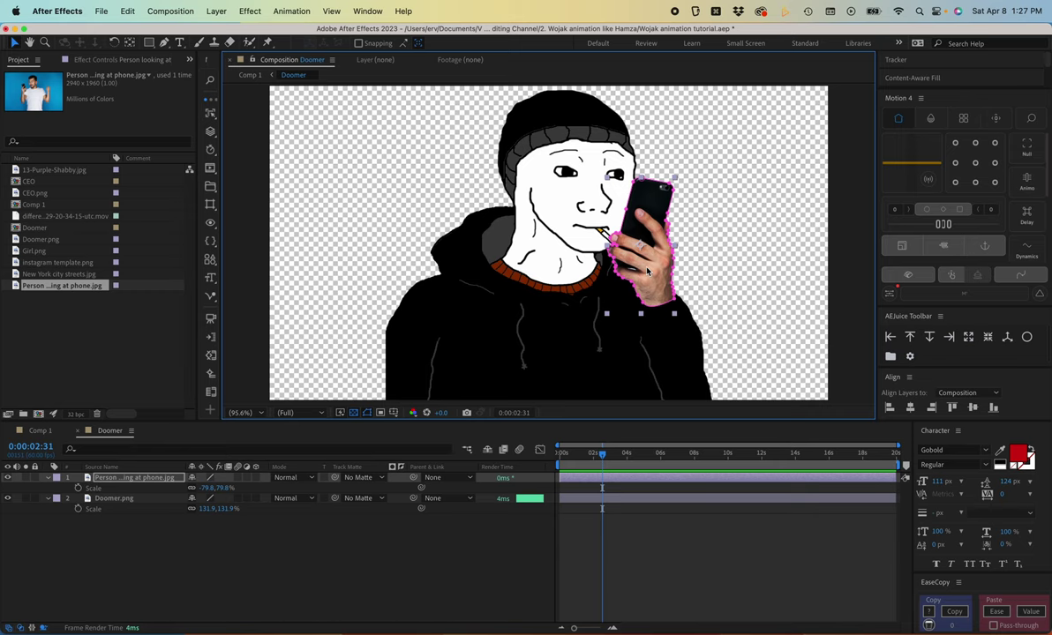
left_click_drag(211, 488, 135, 495)
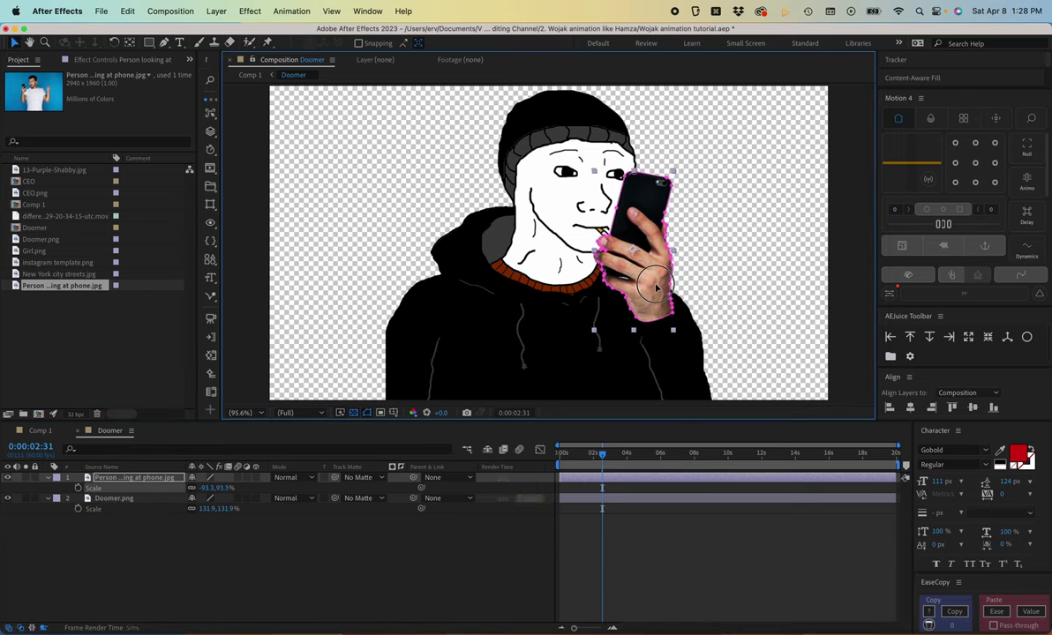
Reveal the hand layer's Mask 1 properties and set Mask Feather to 4.3 pixels.
scroll(569, 325, "up", 3)
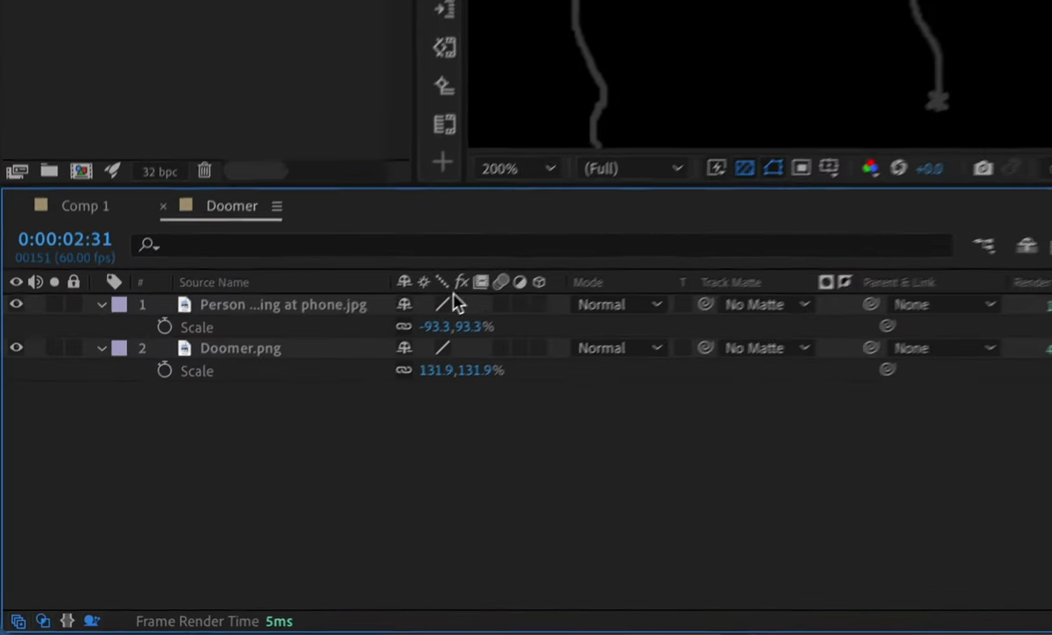
left_click(133, 477)
key("m")
key("m")
key("m")
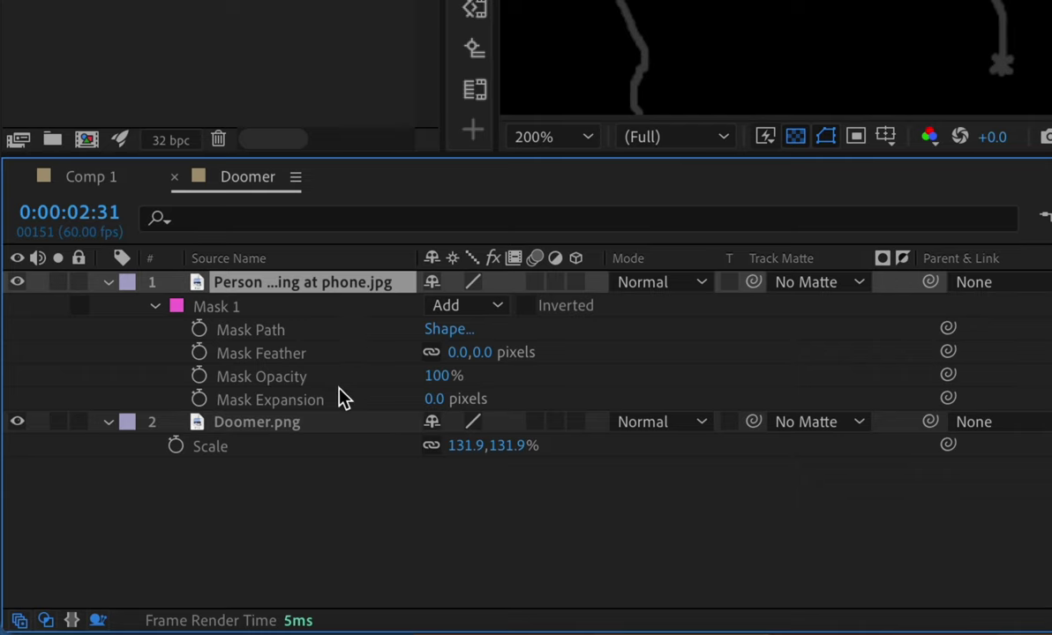
left_click(295, 353)
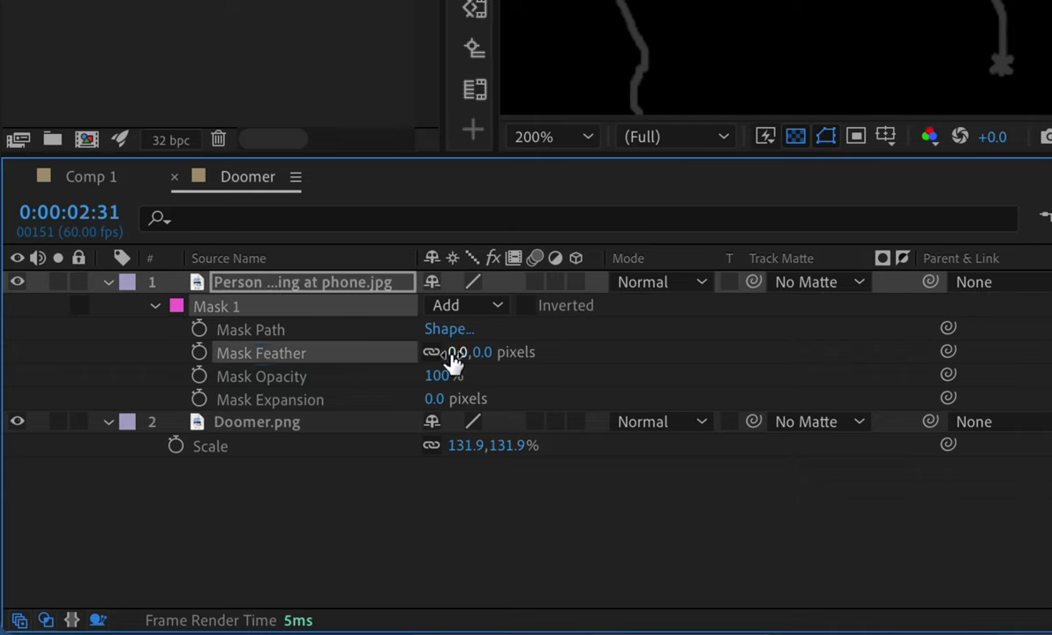
left_click_drag(457, 362, 484, 375)
key("F2")
key("ctrl+z")
key("super+z")
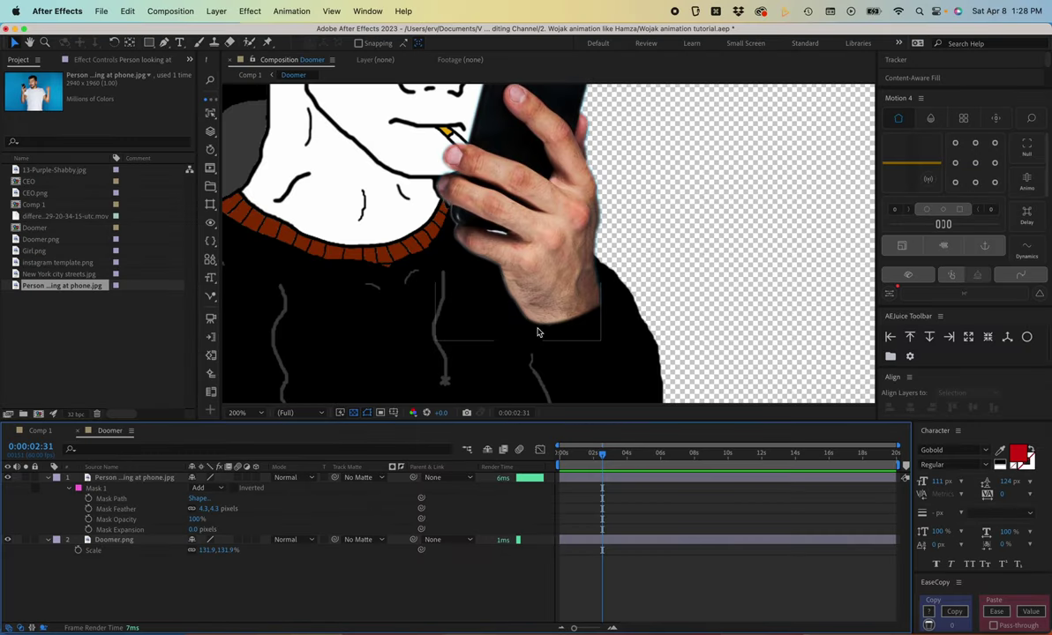
Set the hand layer's Mask Expansion to -3.7 pixels and return to Comp 1.
scroll(537, 333, "up", 5)
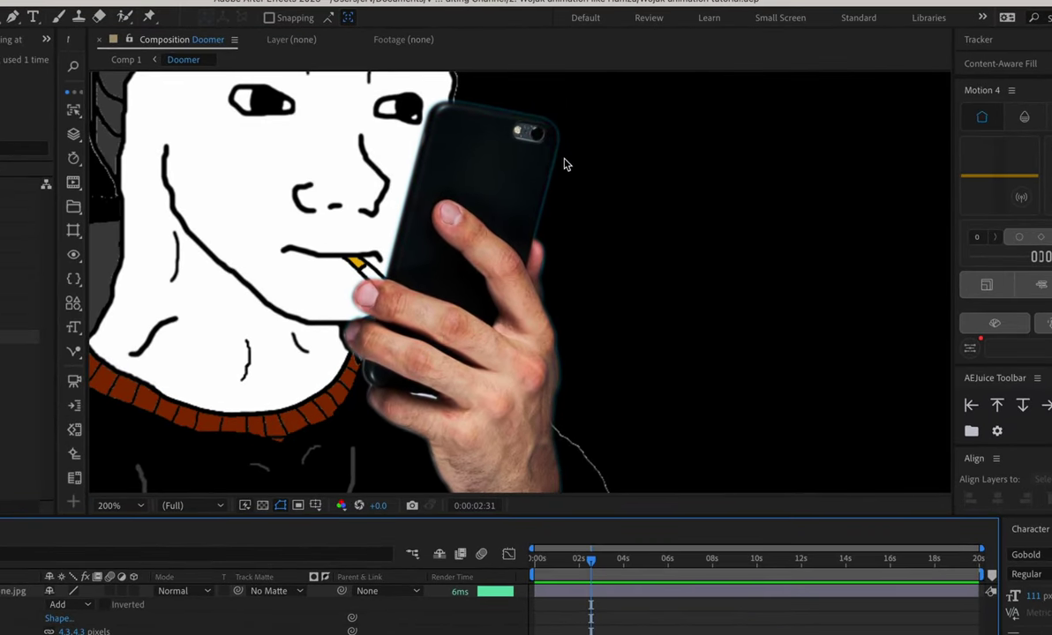
scroll(552, 210, "down", 2)
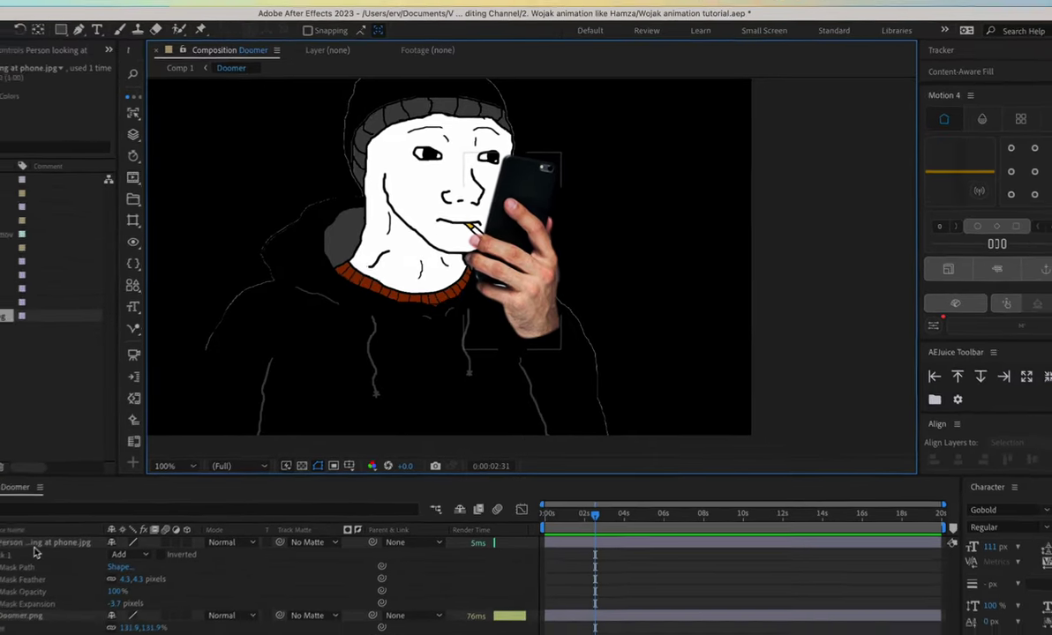
left_click(13, 591)
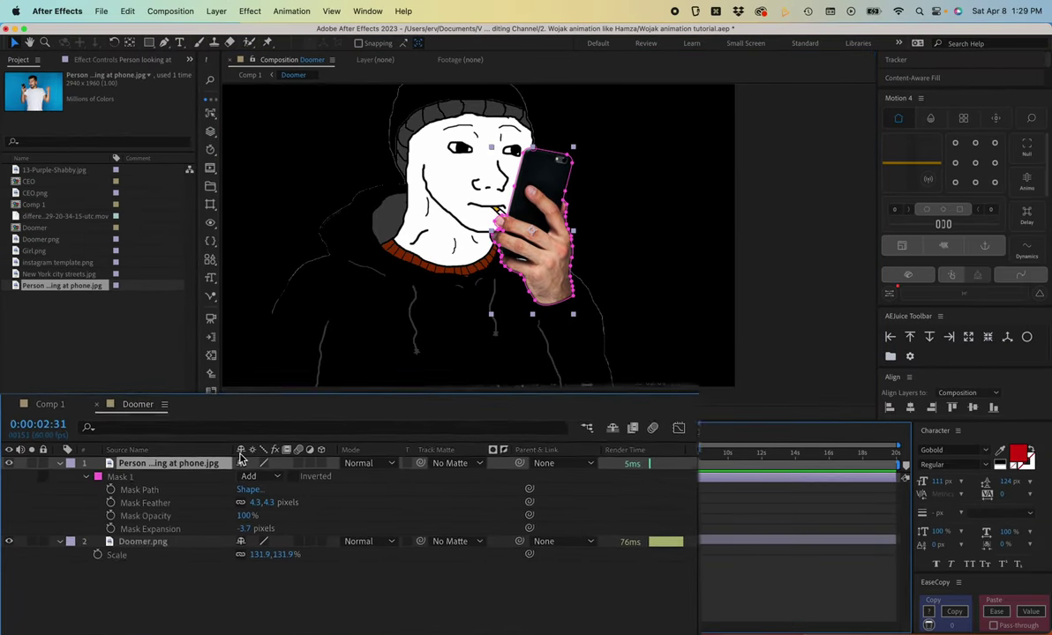
left_click(50, 404)
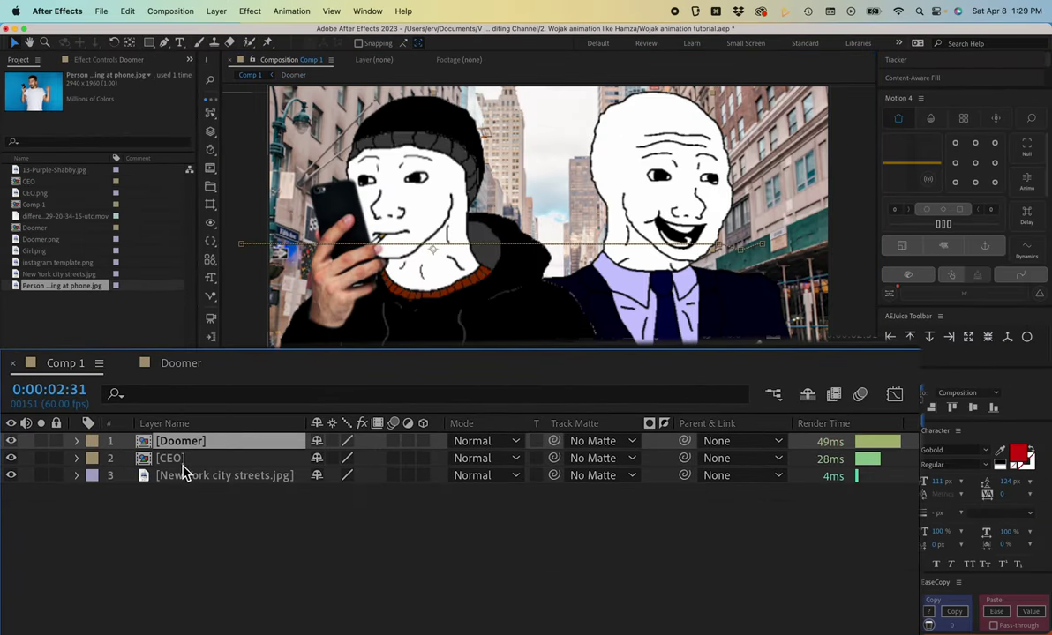